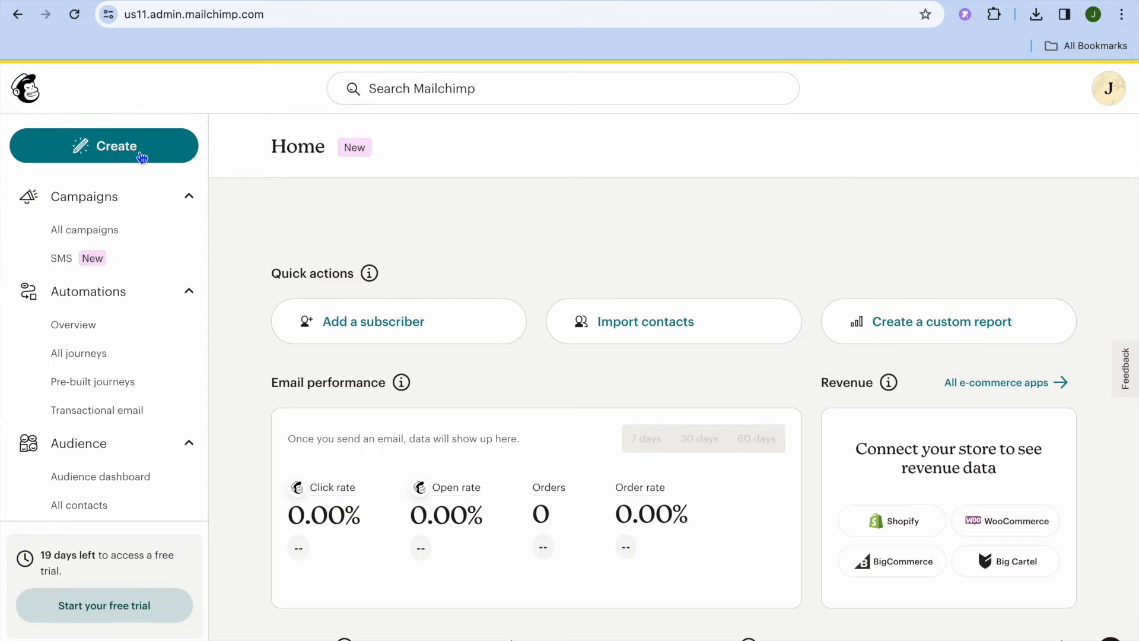
- Create a new landing page named waitlist1 and begin its setup
{"action": "left_click", "coordinate": [123, 155]}
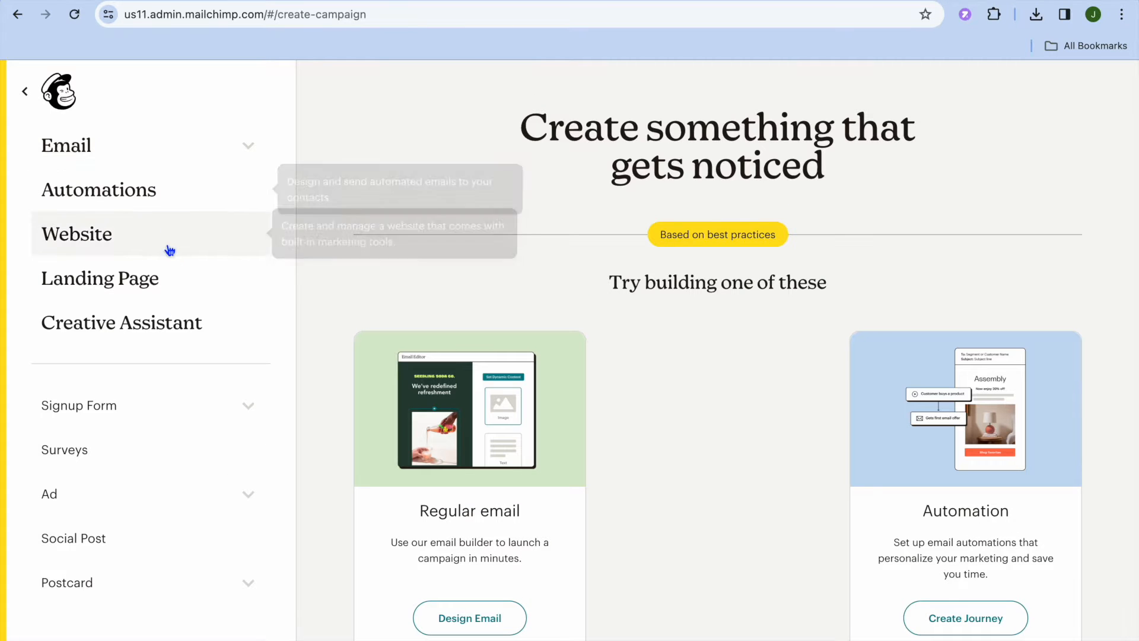
{"action": "left_click", "coordinate": [145, 286]}
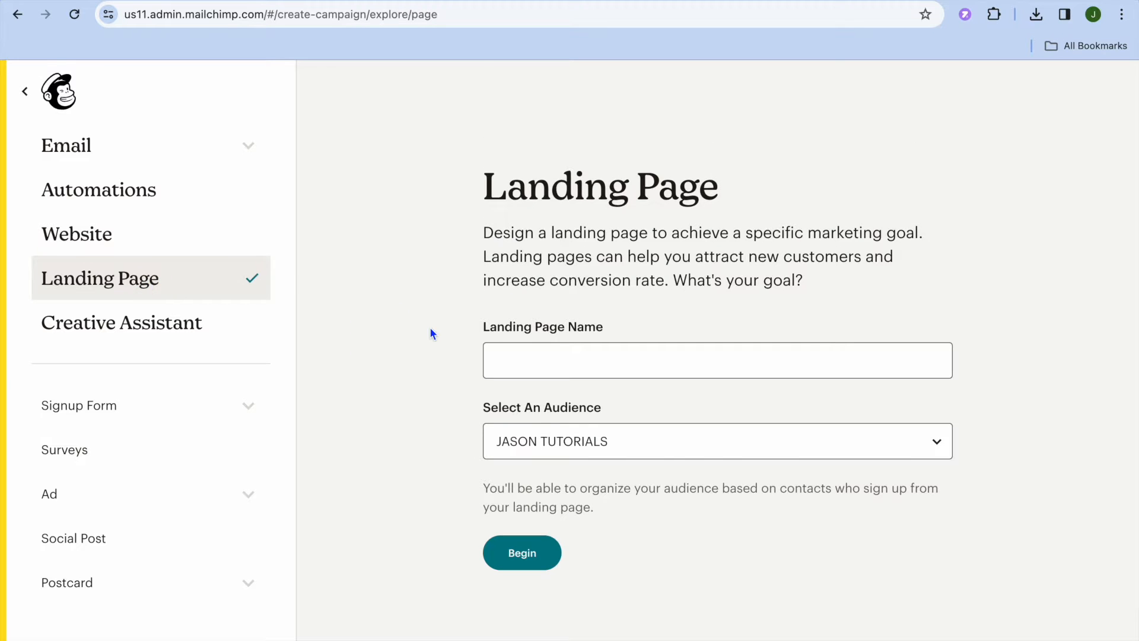
{"action": "left_click", "coordinate": [543, 354]}
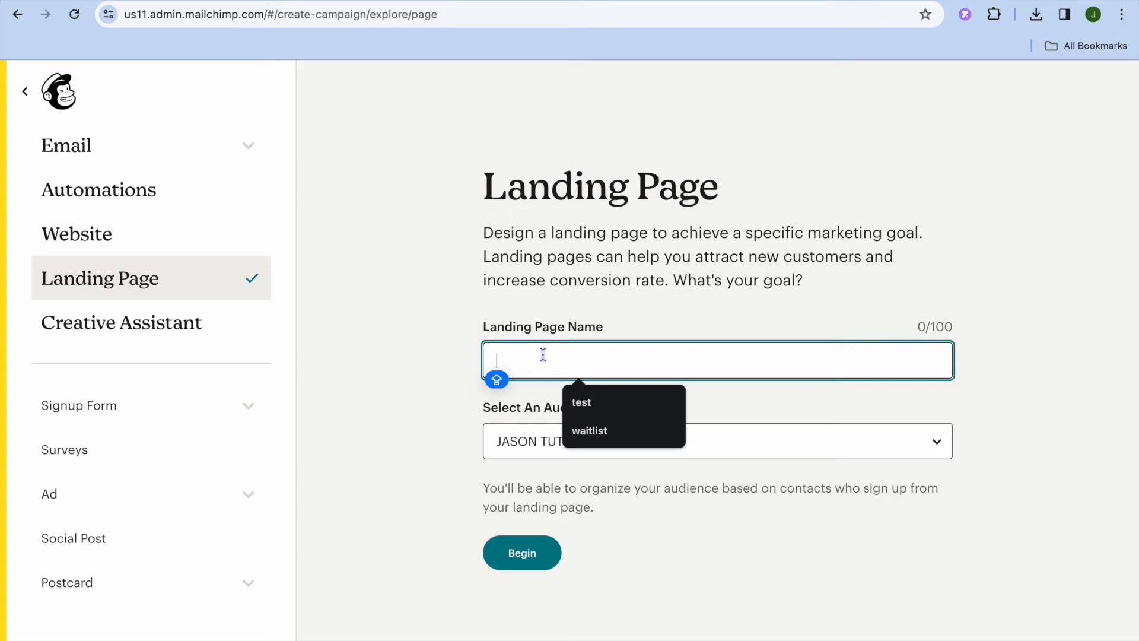
{"action": "left_click", "coordinate": [589, 431]}
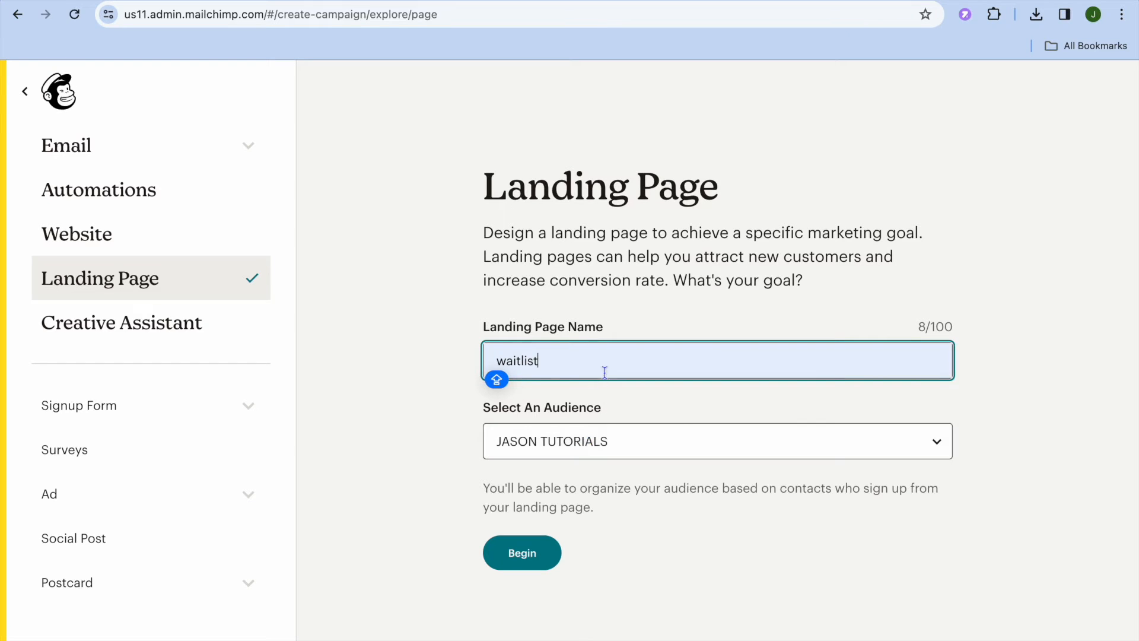
{"action": "type", "text": "1"}
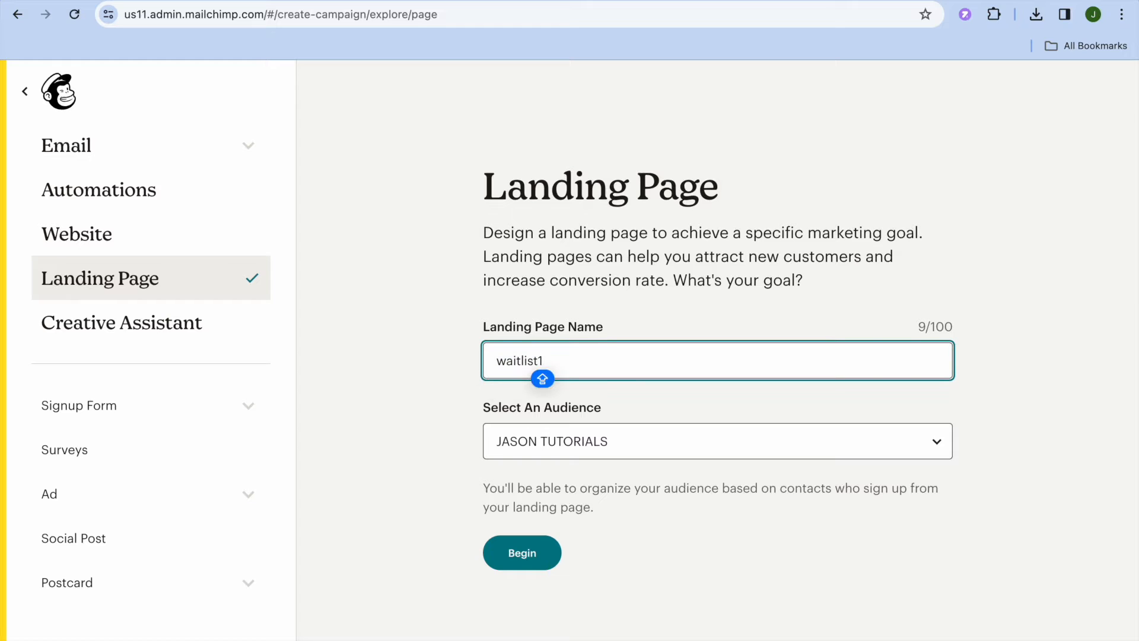
{"action": "left_click", "coordinate": [522, 551]}
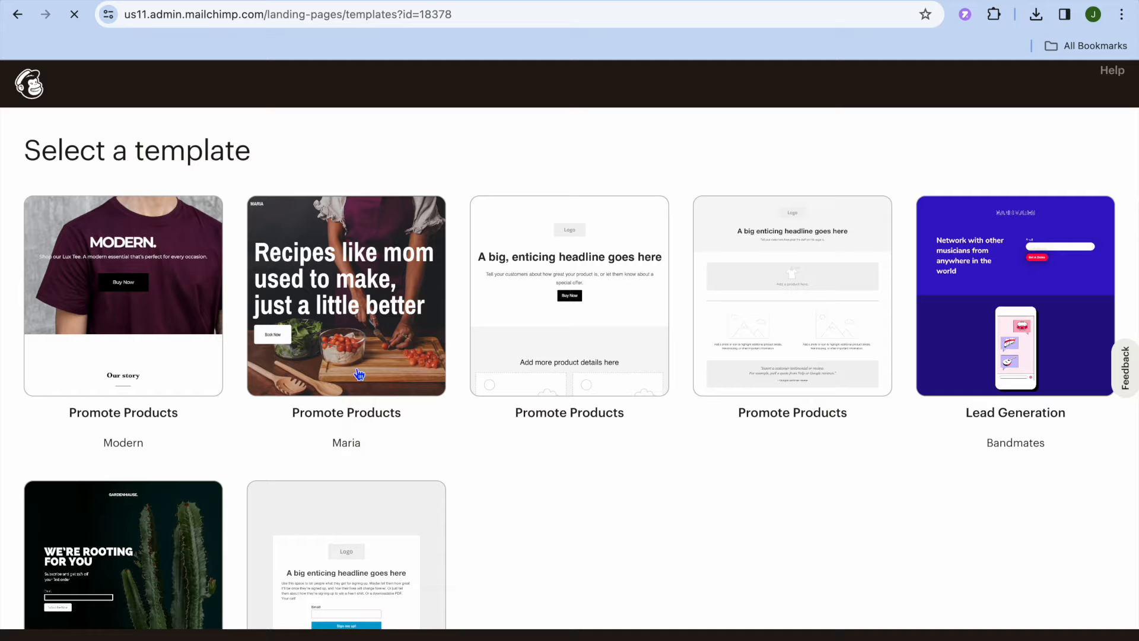
- Browse the landing page templates and choose the Grow Your List template
{"action": "scroll", "coordinate": [230, 342], "scroll_direction": "down", "scroll_amount": 3}
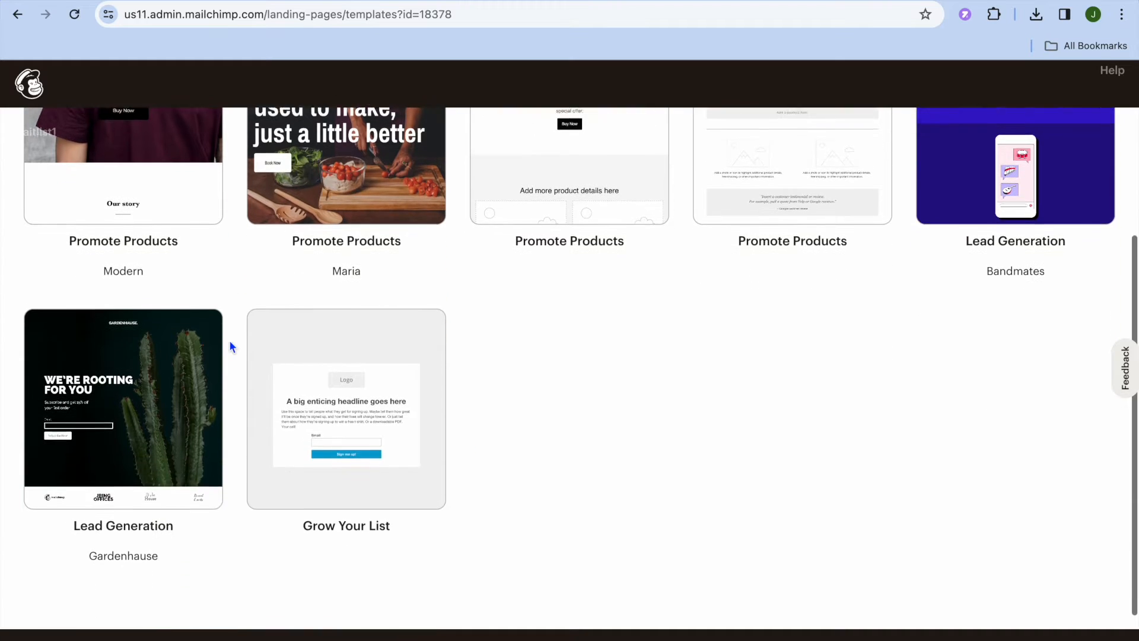
{"action": "scroll", "coordinate": [521, 290], "scroll_direction": "up", "scroll_amount": 3}
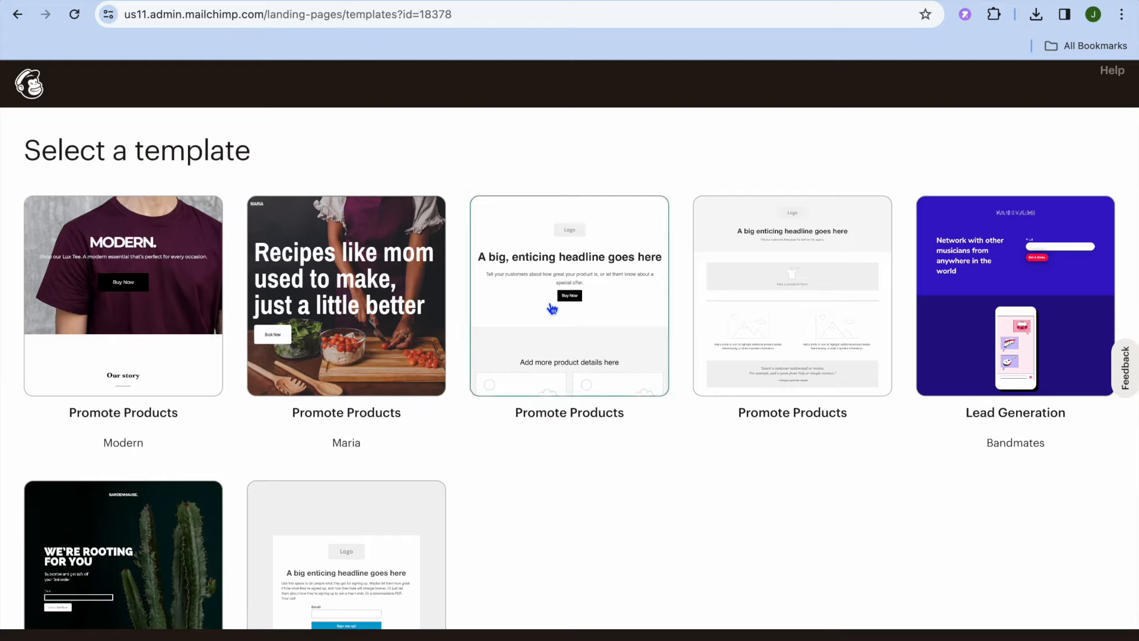
{"action": "scroll", "coordinate": [551, 307], "scroll_direction": "down", "scroll_amount": 3}
{"action": "scroll", "coordinate": [552, 308], "scroll_direction": "up", "scroll_amount": 1}
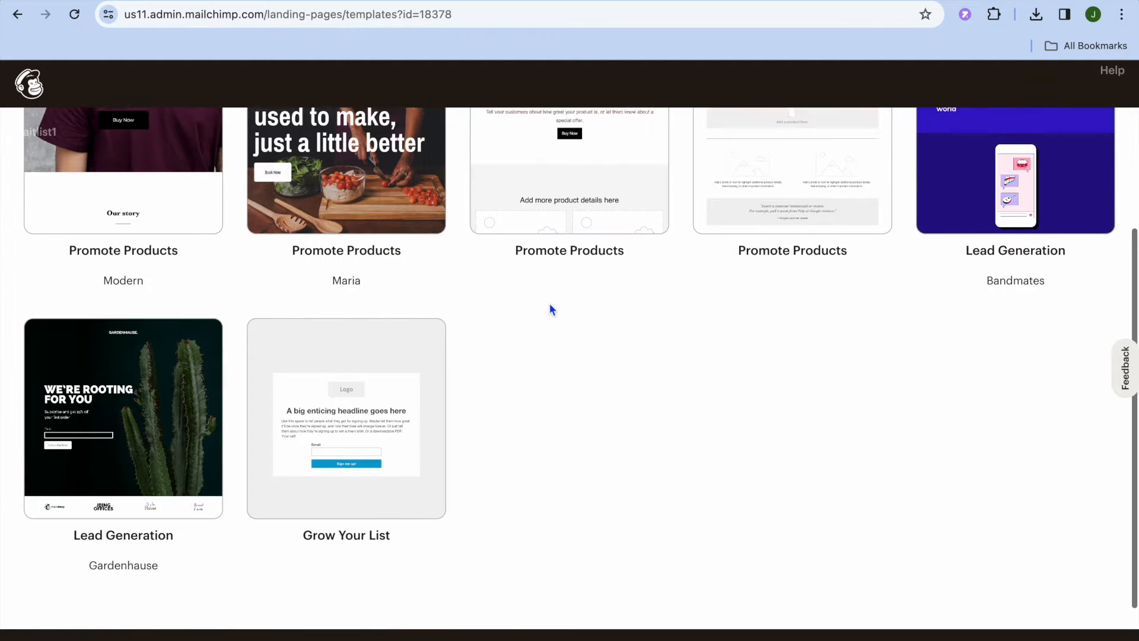
{"action": "left_click", "coordinate": [346, 403]}
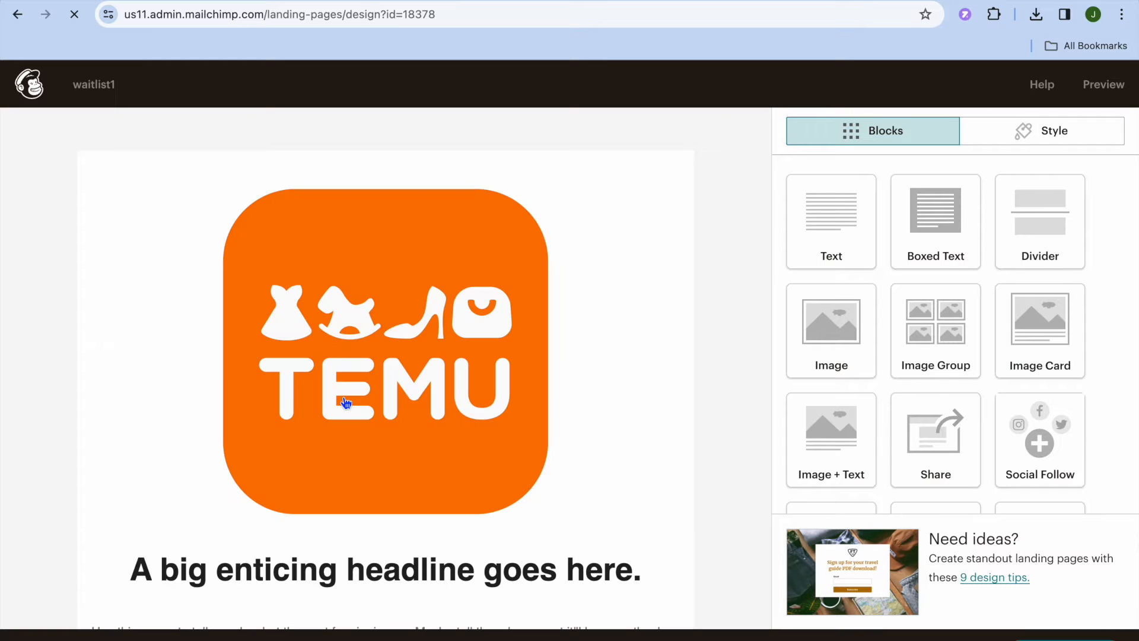
- Delete the logo image, headline, signup form and description text blocks from the landing page
{"action": "left_click", "coordinate": [344, 399]}
{"action": "left_click", "coordinate": [676, 198]}
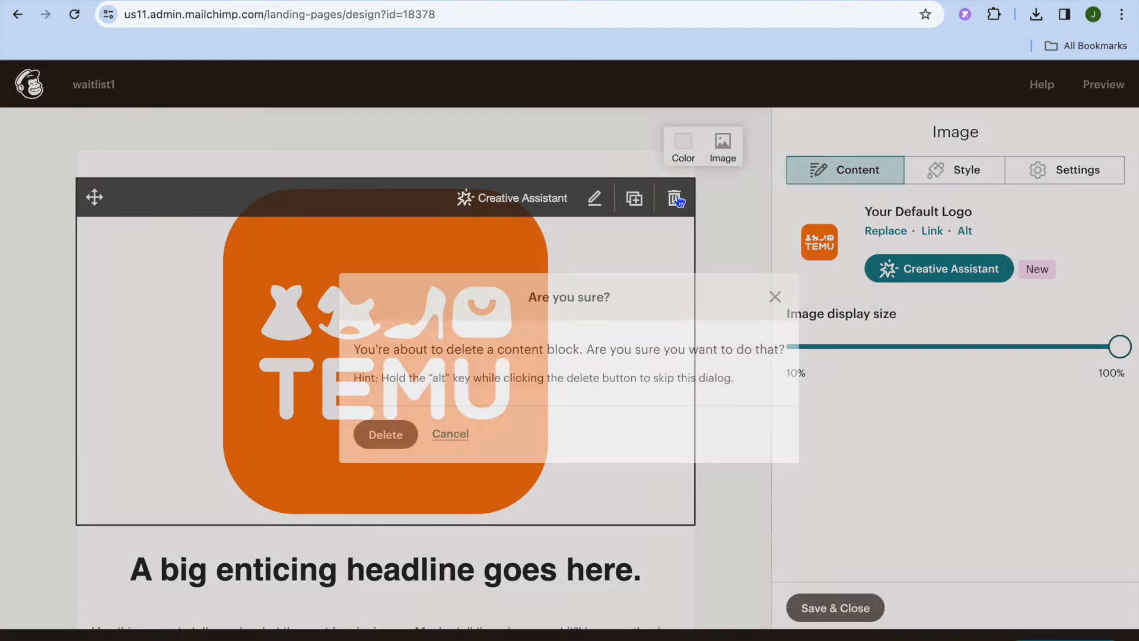
{"action": "left_click", "coordinate": [387, 437]}
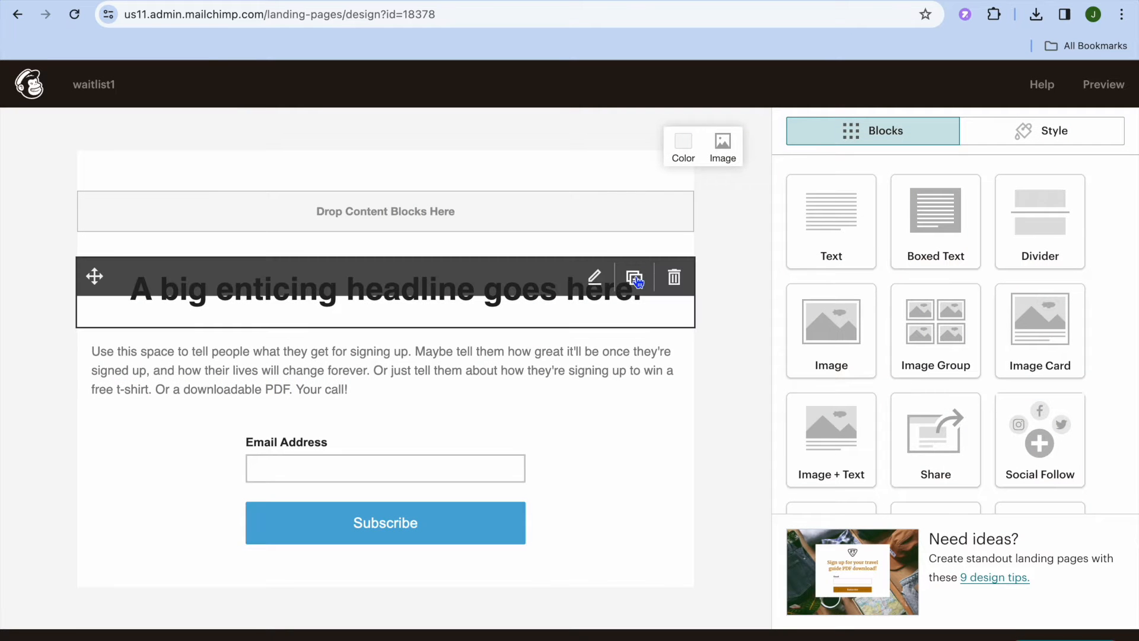
{"action": "left_click", "coordinate": [674, 277]}
{"action": "left_click", "coordinate": [398, 442]}
{"action": "left_click", "coordinate": [672, 371]}
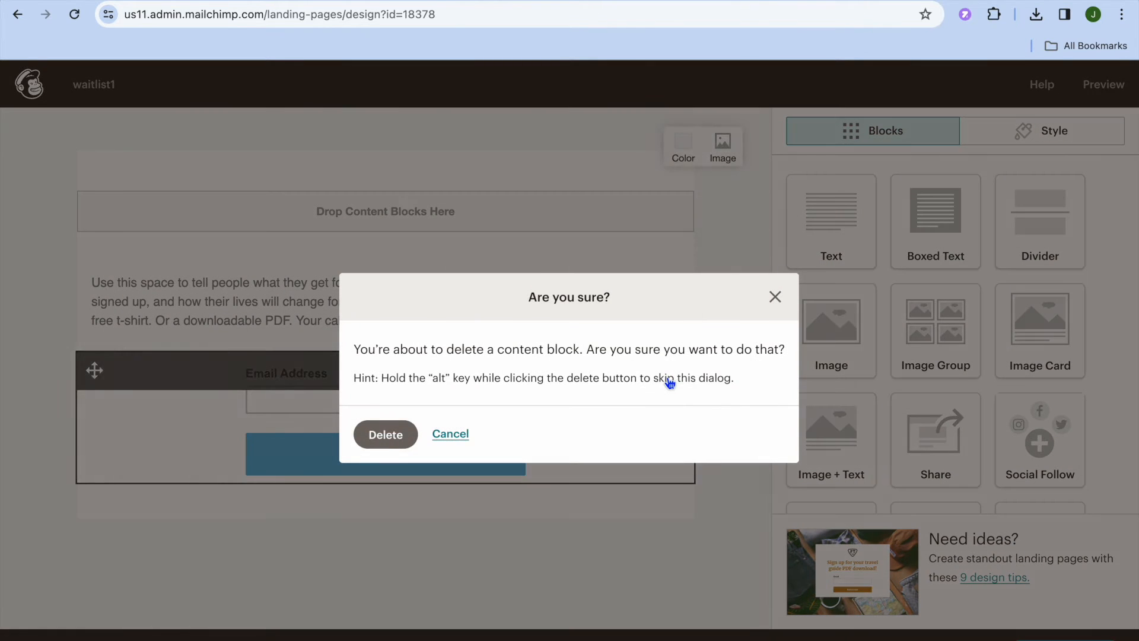
{"action": "left_click", "coordinate": [380, 435]}
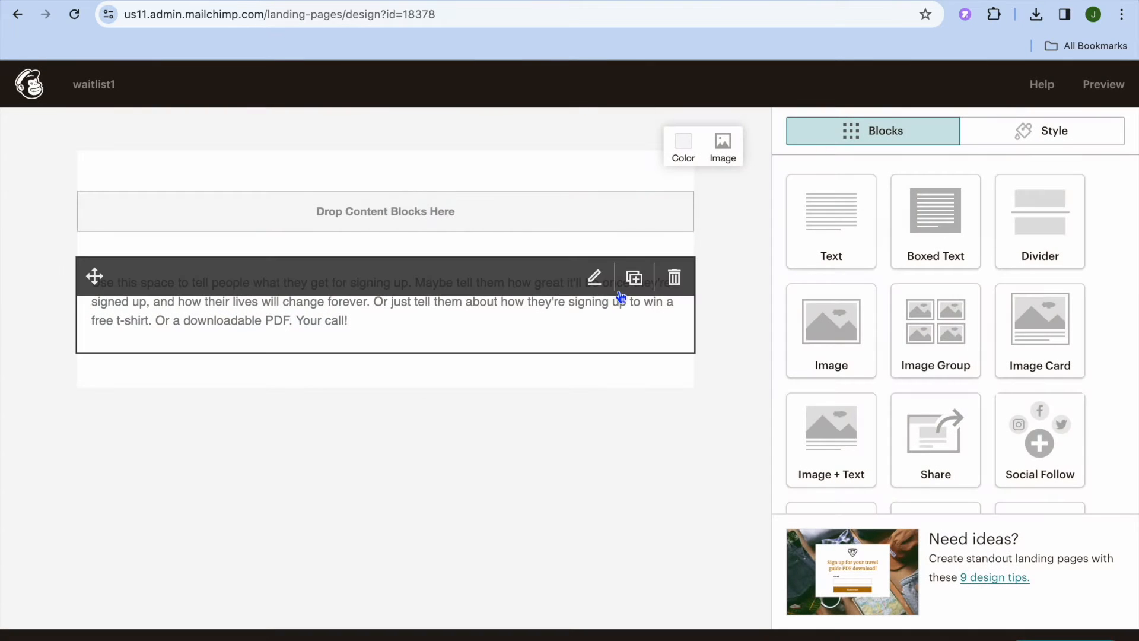
{"action": "left_click", "coordinate": [674, 277]}
{"action": "left_click", "coordinate": [386, 435]}
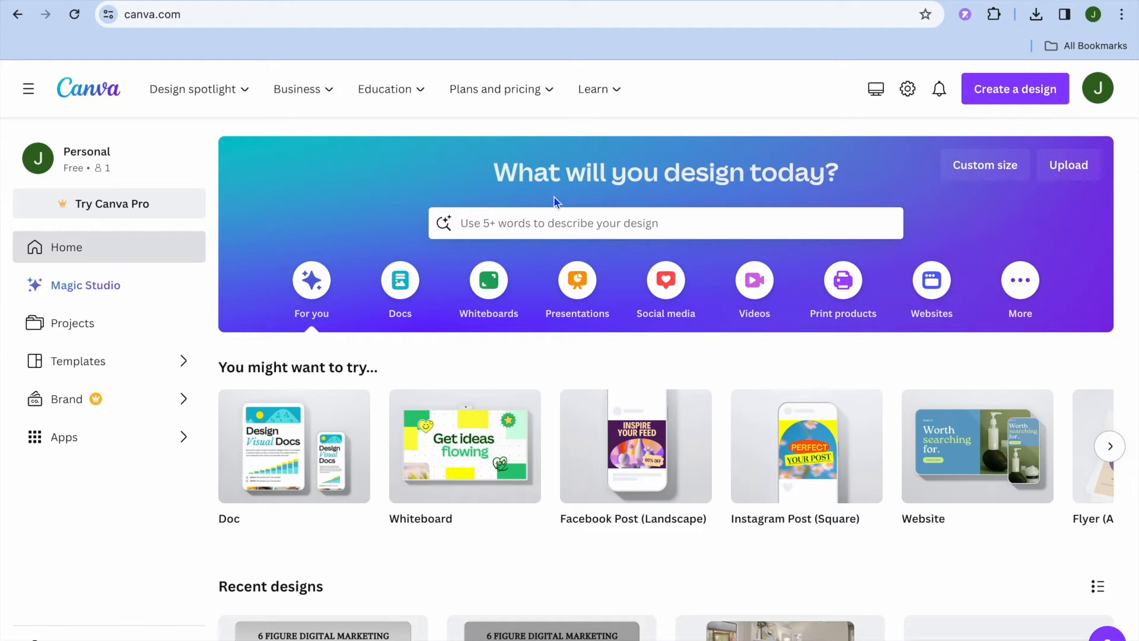
- In Canva, search the templates for WAITLIST
{"action": "left_click", "coordinate": [494, 221]}
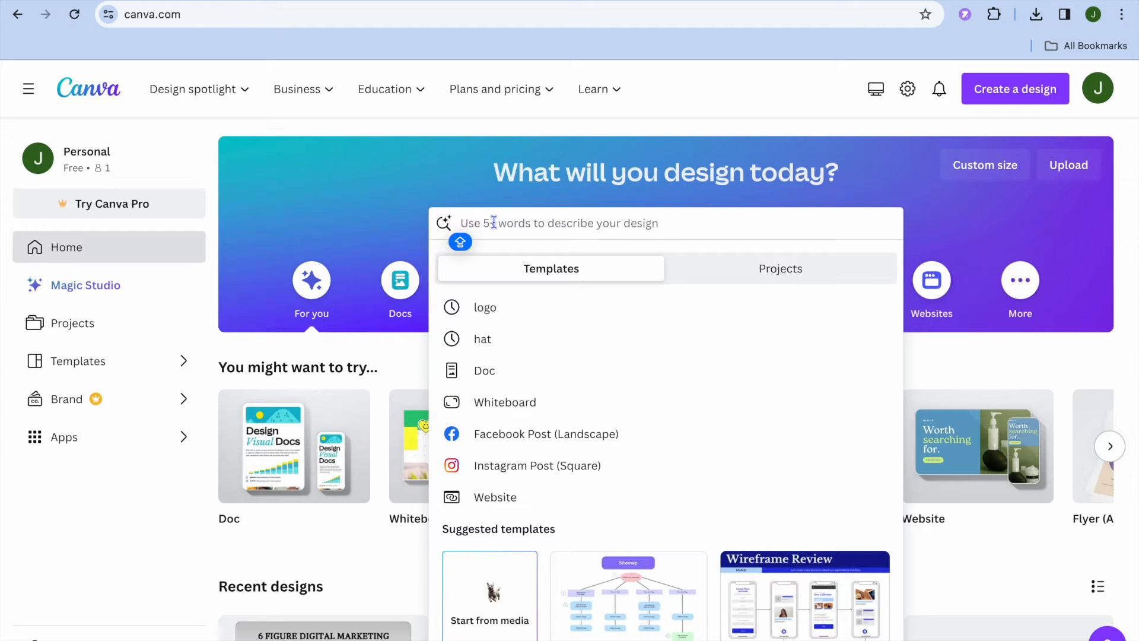
{"action": "type", "text": "WAITLIST"}
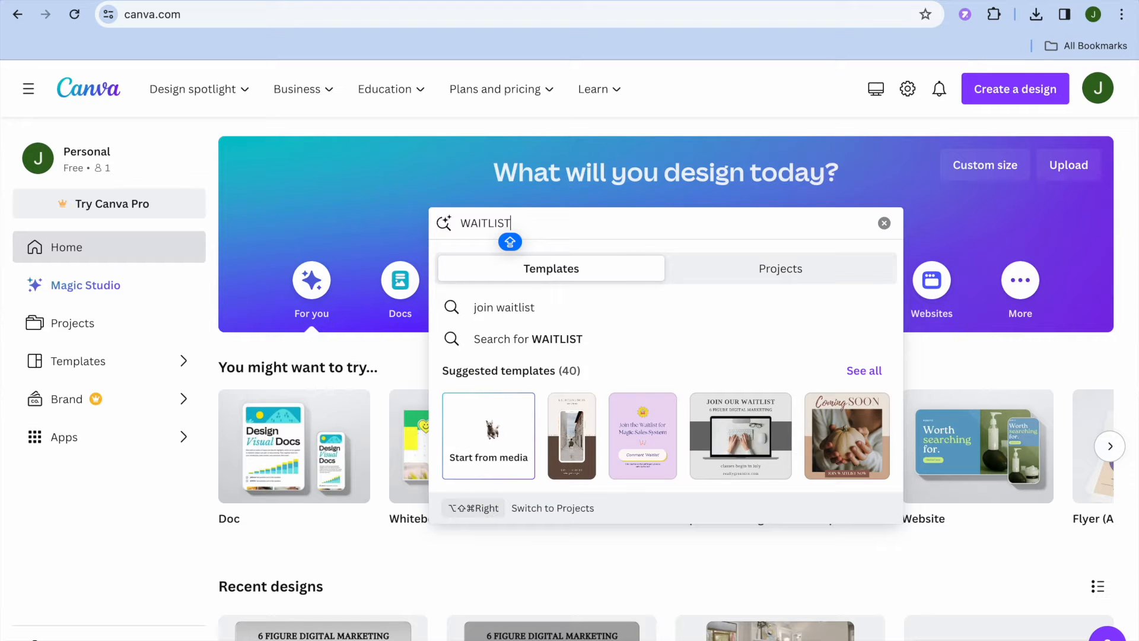
{"action": "key", "text": "Return"}
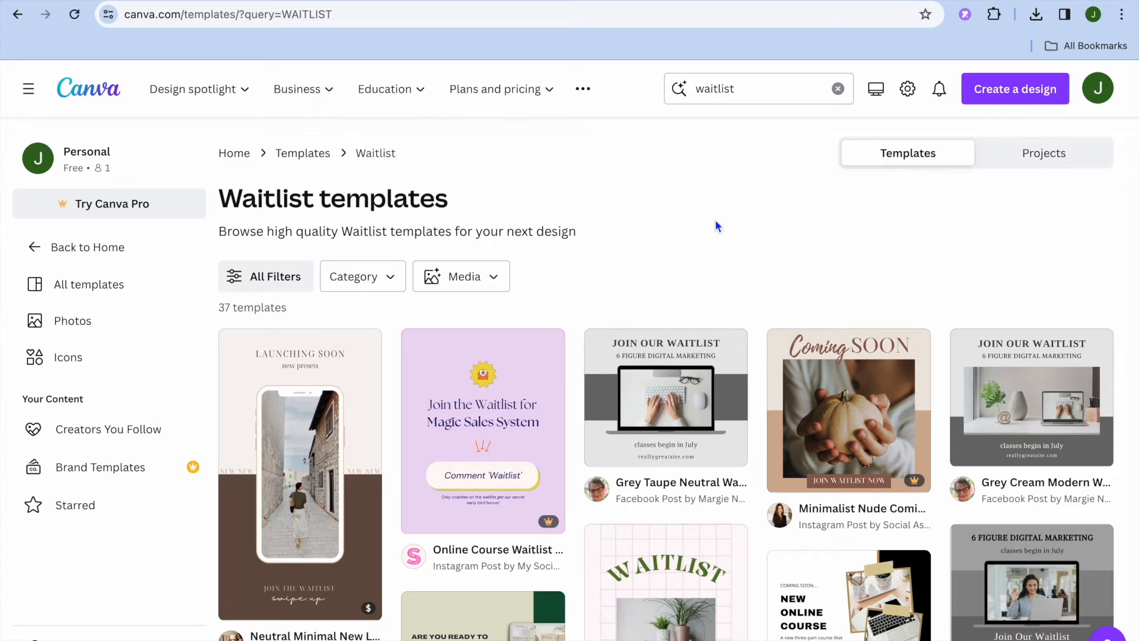
- Browse the waitlist templates and open the Grey Cream Modern Waitlist Lead Magnet Online Class Facebook Post for customizing
{"action": "scroll", "coordinate": [716, 224], "scroll_direction": "down", "scroll_amount": 2}
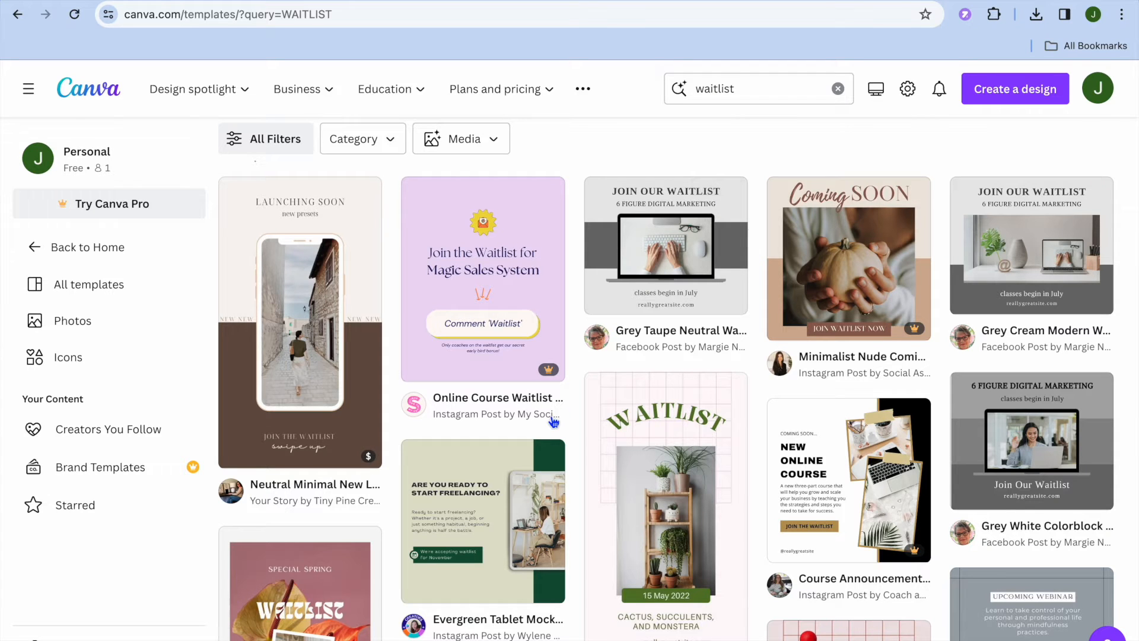
{"action": "scroll", "coordinate": [554, 421], "scroll_direction": "down", "scroll_amount": 8}
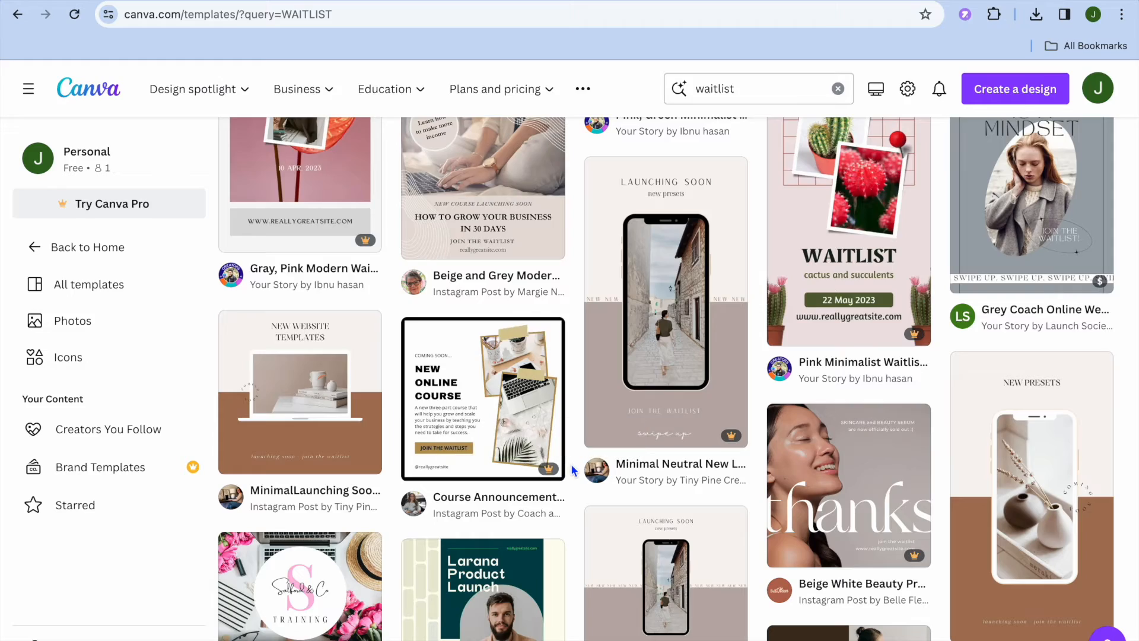
{"action": "scroll", "coordinate": [570, 464], "scroll_direction": "down", "scroll_amount": 6}
{"action": "scroll", "coordinate": [573, 464], "scroll_direction": "down", "scroll_amount": 7}
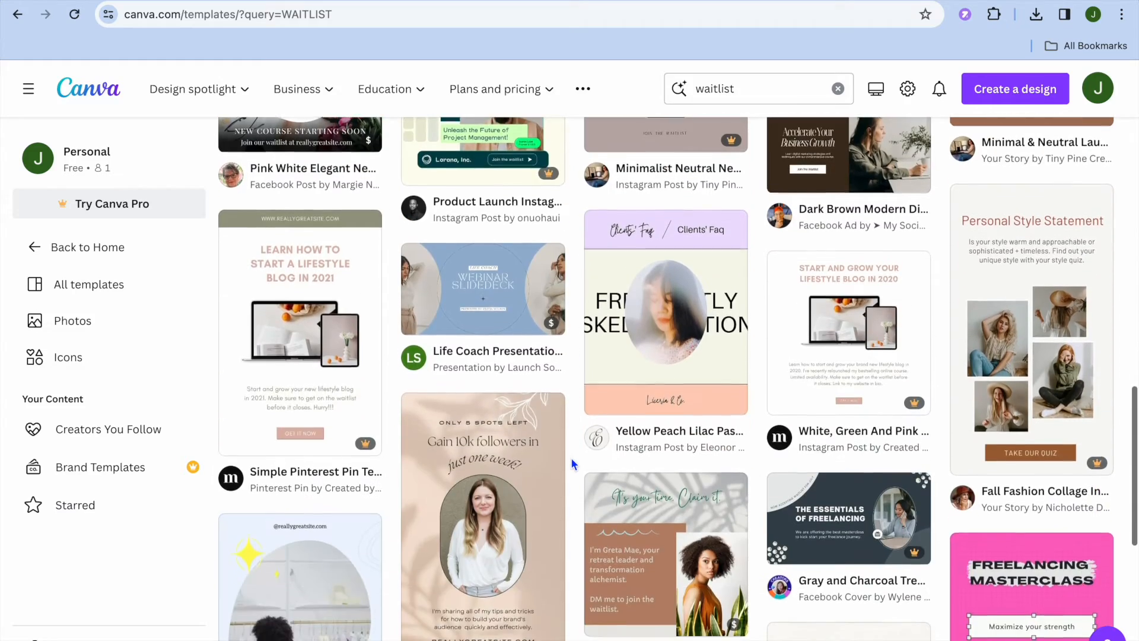
{"action": "scroll", "coordinate": [571, 458], "scroll_direction": "up", "scroll_amount": 15}
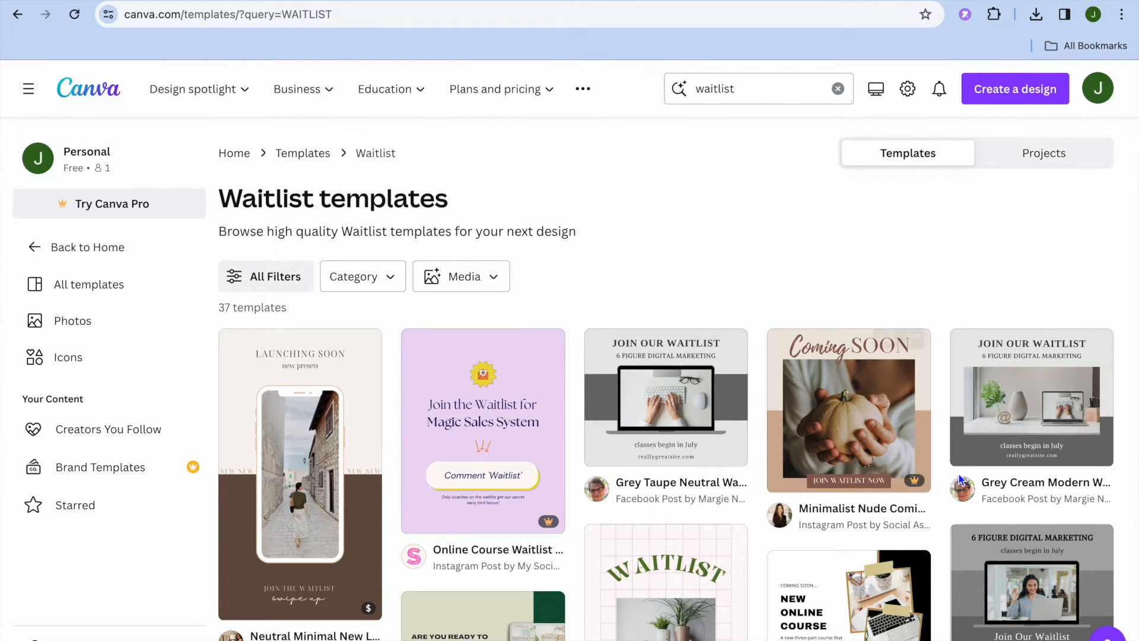
{"action": "left_click", "coordinate": [1002, 466]}
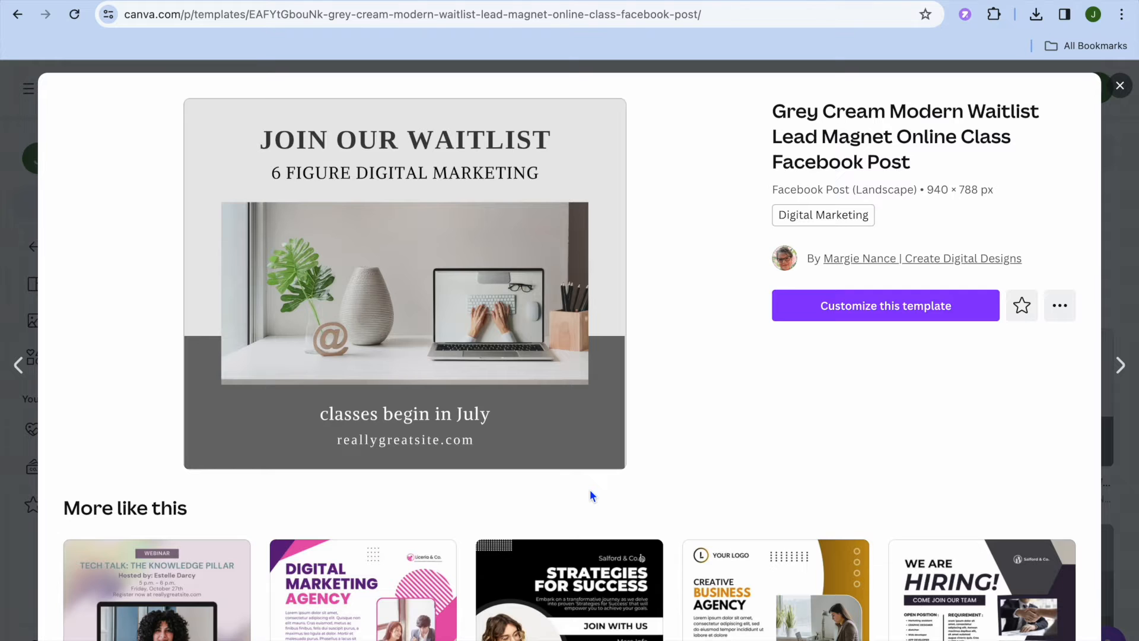
{"action": "scroll", "coordinate": [591, 491], "scroll_direction": "down", "scroll_amount": 6}
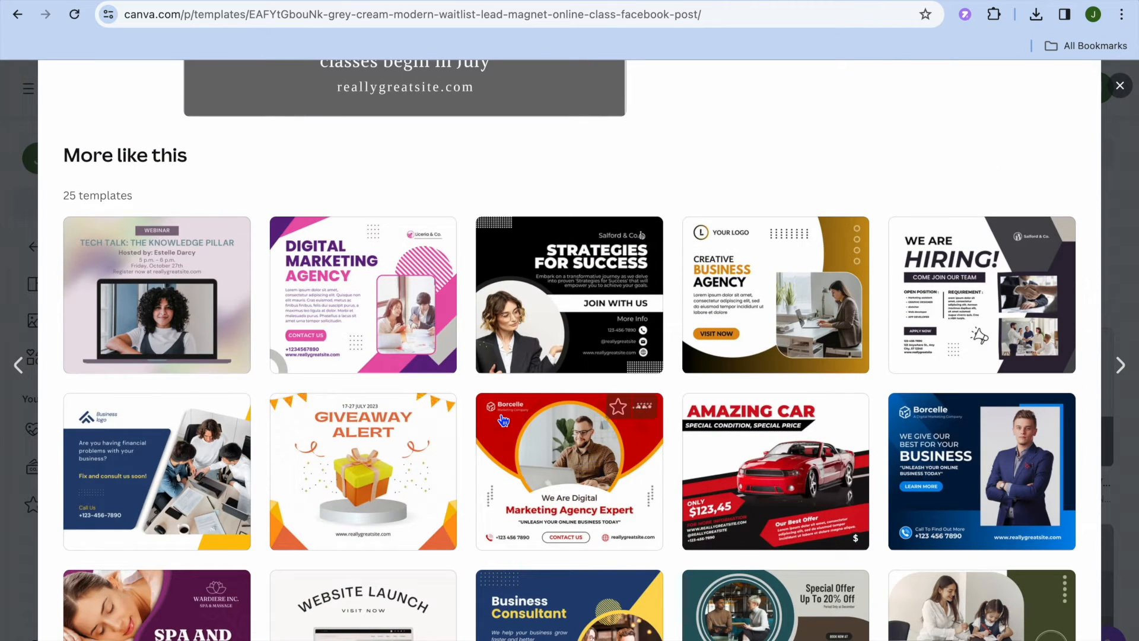
{"action": "scroll", "coordinate": [508, 414], "scroll_direction": "down", "scroll_amount": 5}
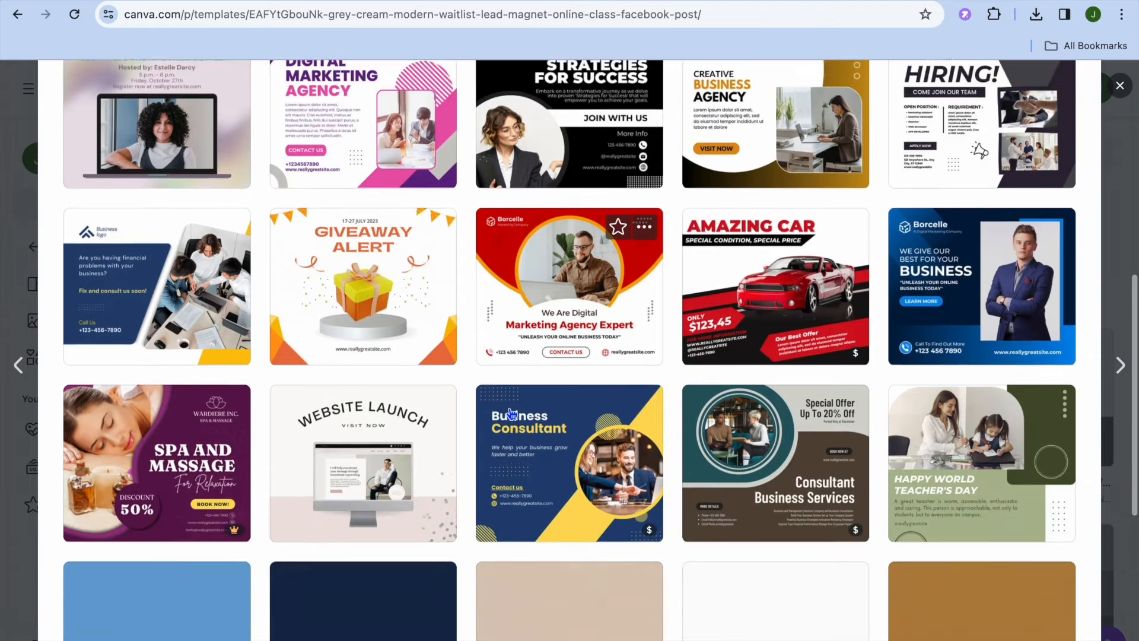
{"action": "scroll", "coordinate": [509, 414], "scroll_direction": "up", "scroll_amount": 11}
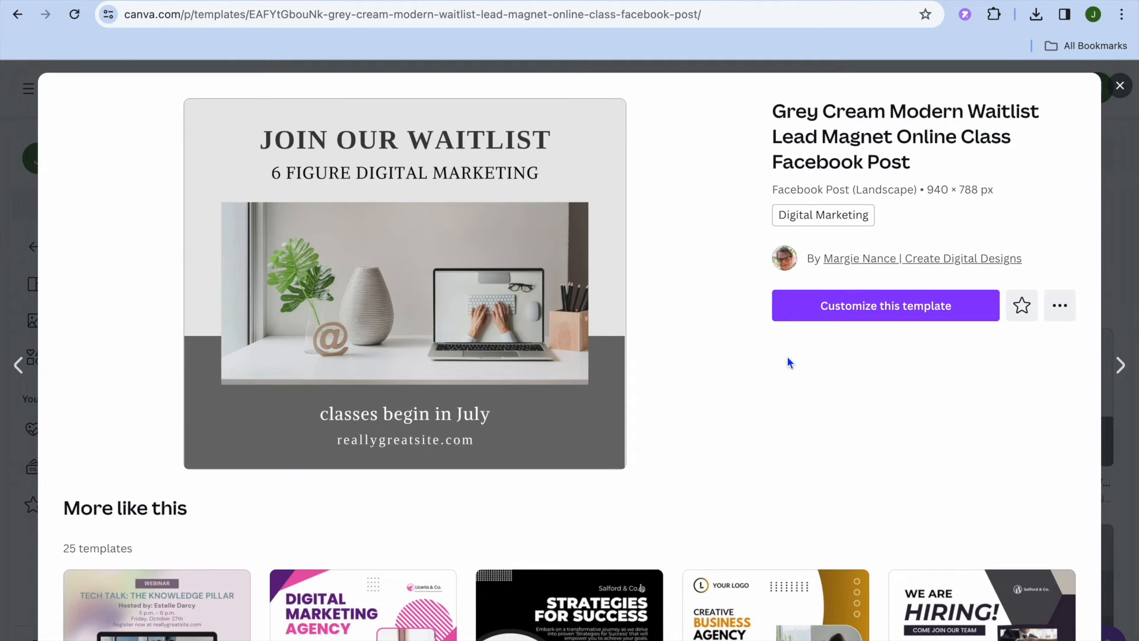
{"action": "left_click", "coordinate": [843, 311]}
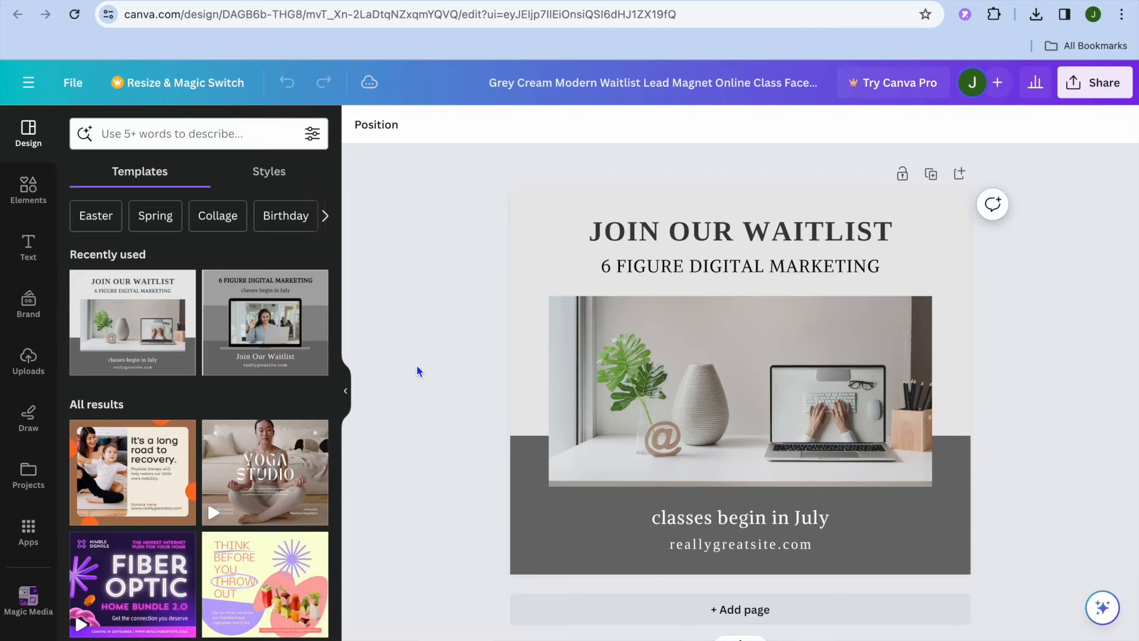
- Delete the reallygreatsite.com text line from the lower part of the design
{"action": "left_click", "coordinate": [34, 369]}
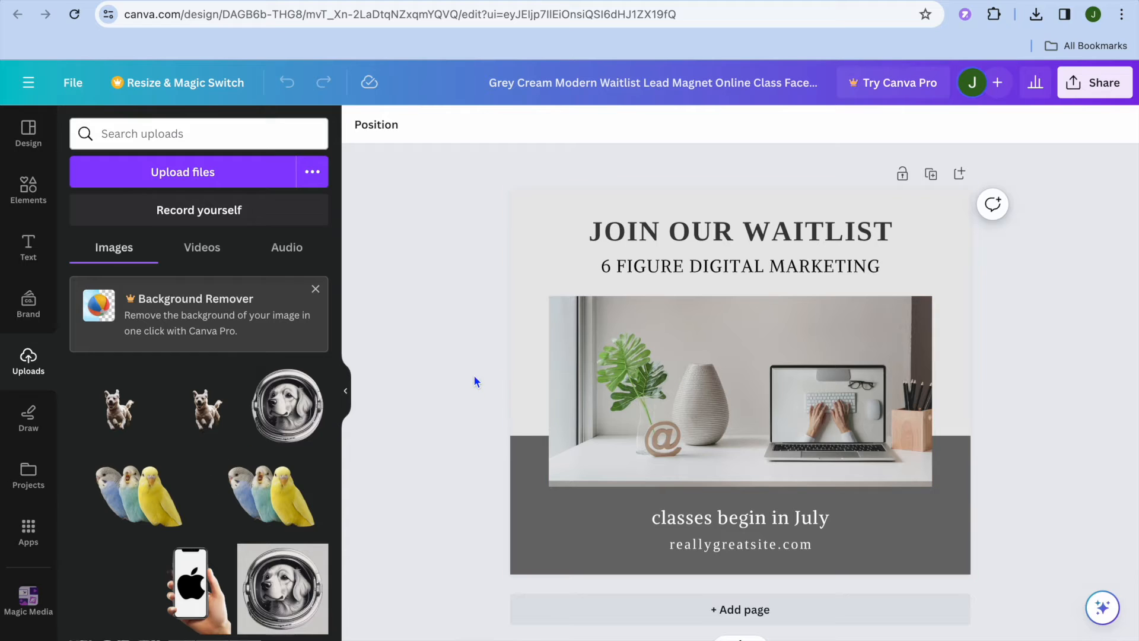
{"action": "left_click", "coordinate": [629, 239]}
{"action": "left_click", "coordinate": [678, 270]}
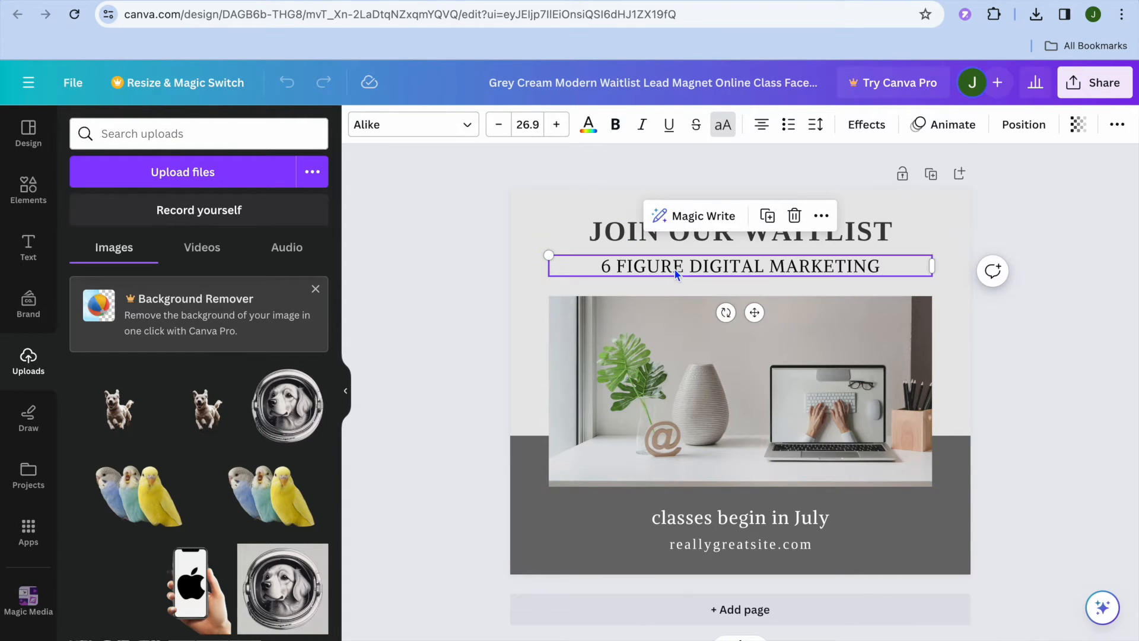
{"action": "left_click", "coordinate": [710, 544]}
{"action": "left_click", "coordinate": [793, 493]}
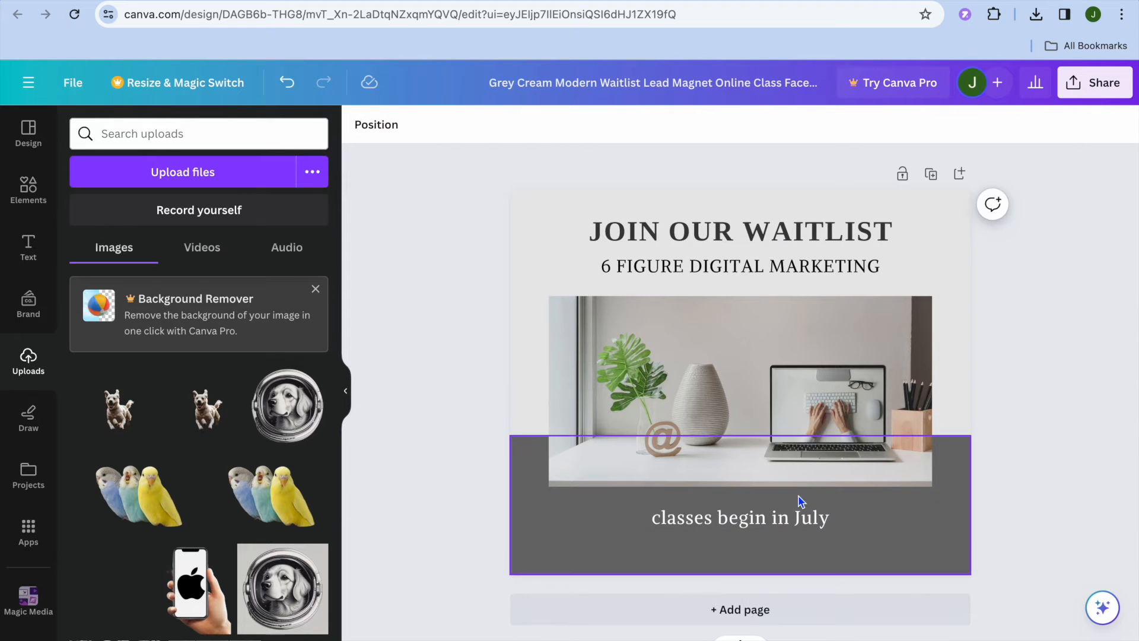
- Replace the month in the "classes begin in July" line with AUGUST
{"action": "left_click", "coordinate": [808, 522]}
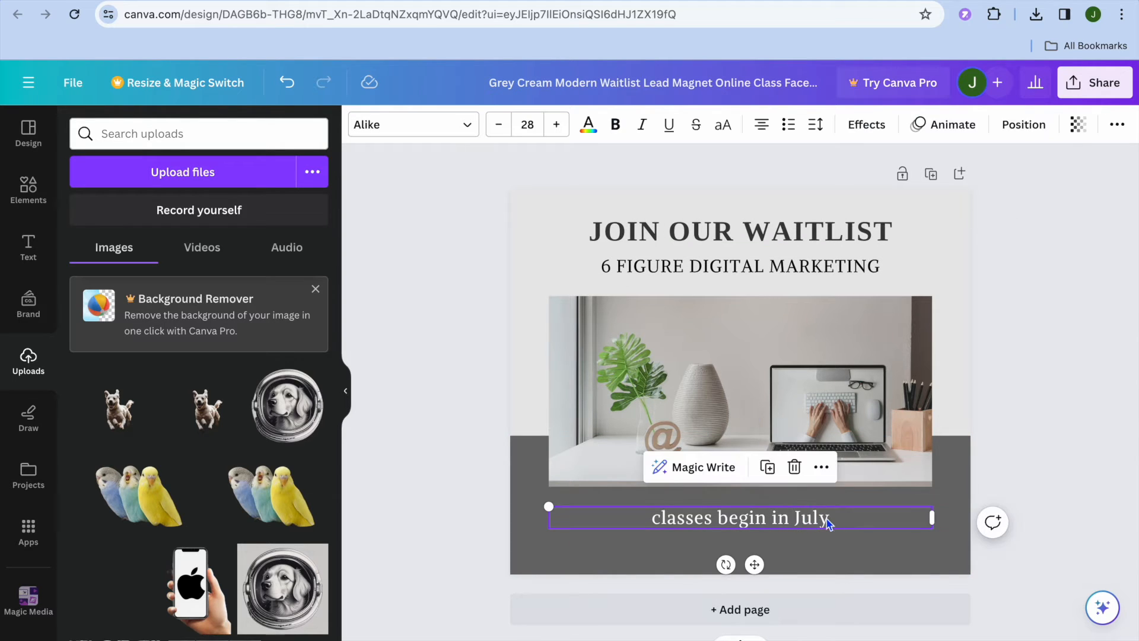
{"action": "left_click", "coordinate": [825, 518]}
{"action": "left_click", "coordinate": [795, 514], "text": "shift"}
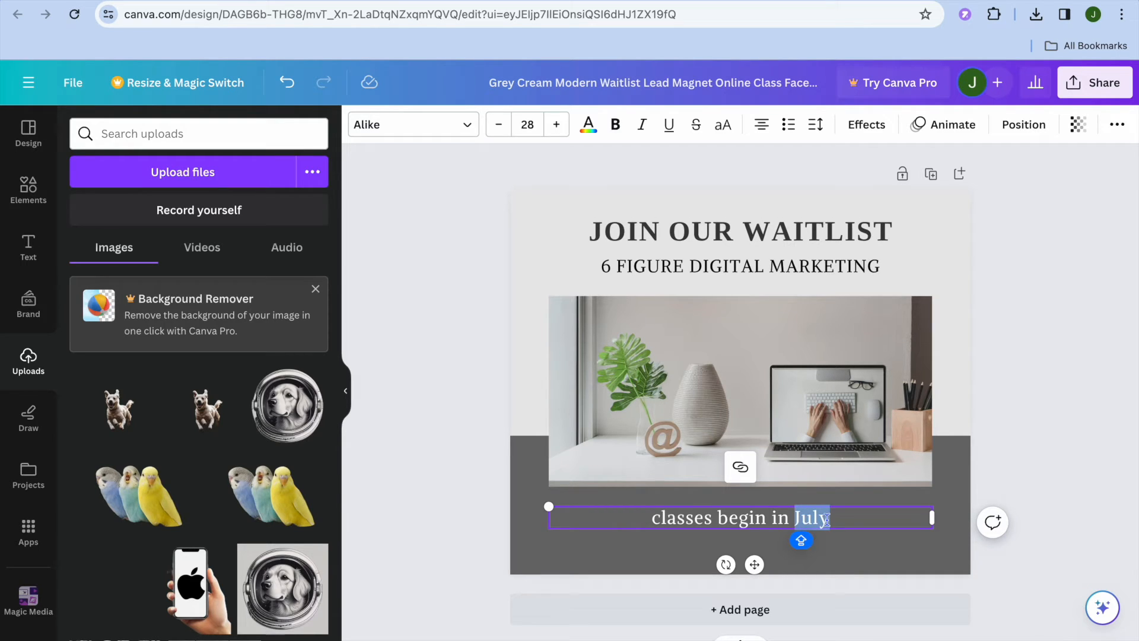
{"action": "type", "text": "AUGU"}
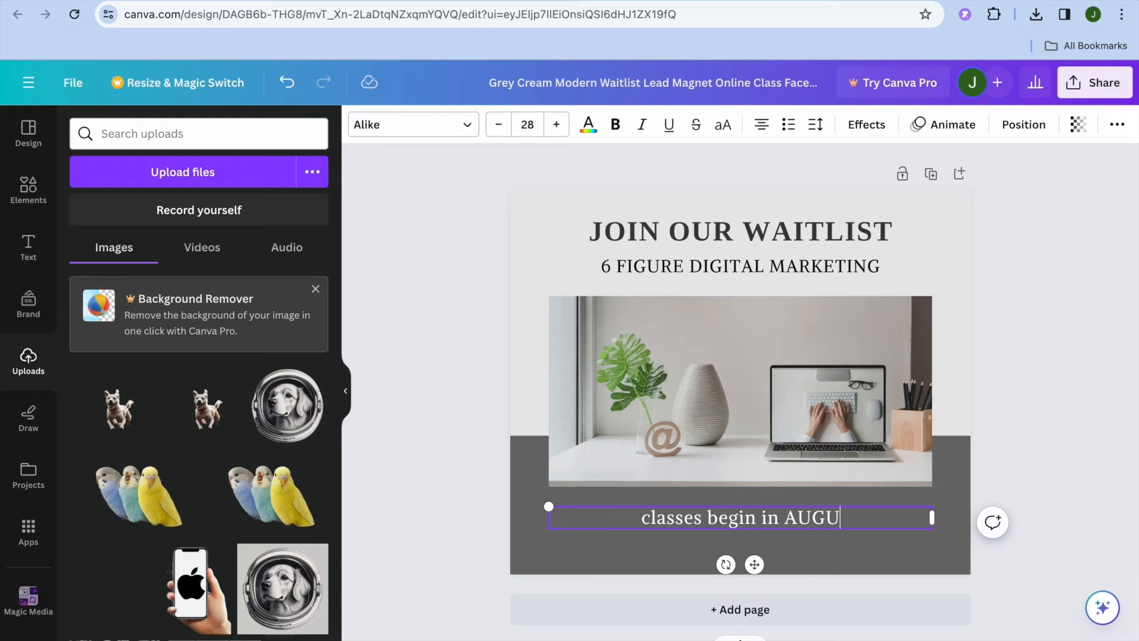
{"action": "type", "text": "ST"}
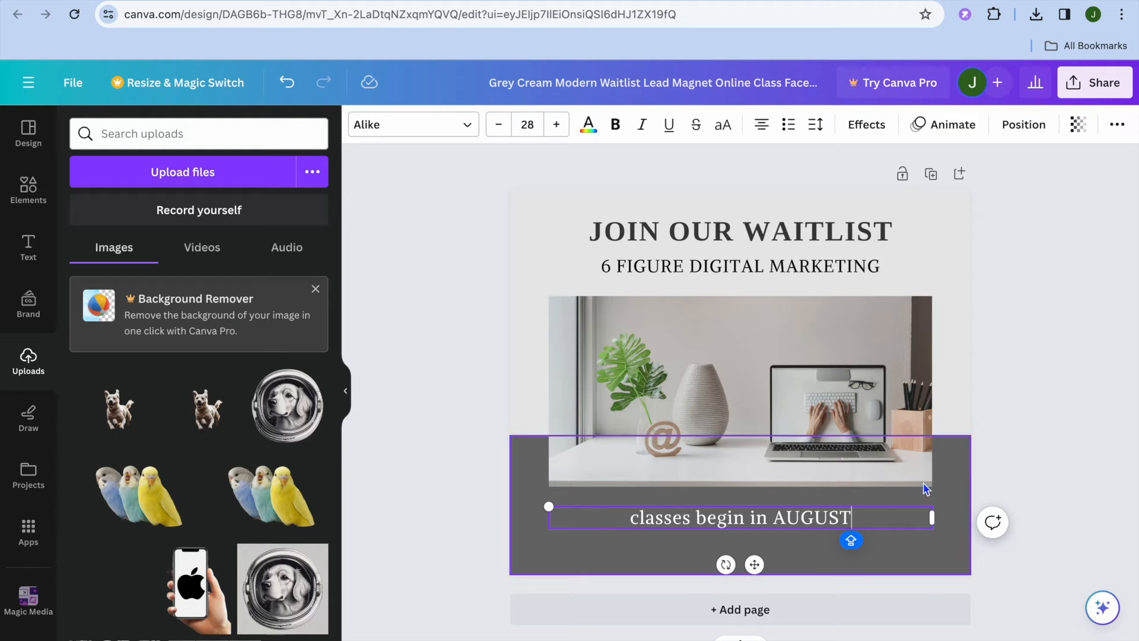
- Download the finished waitlist design as a PNG file
{"action": "left_click", "coordinate": [1090, 89]}
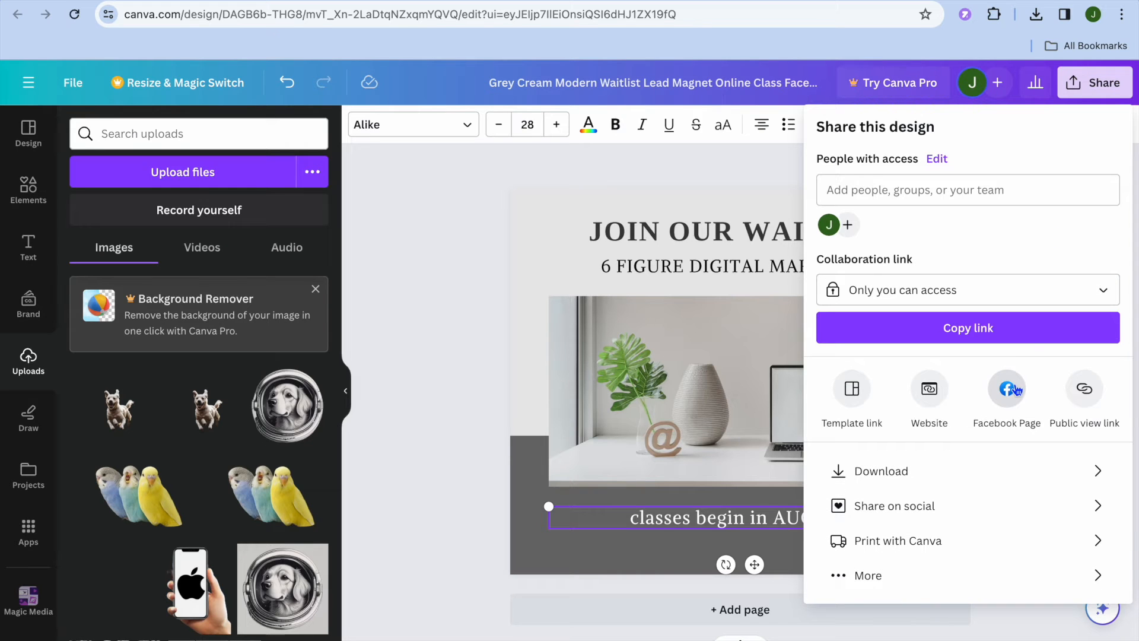
{"action": "left_click", "coordinate": [935, 470]}
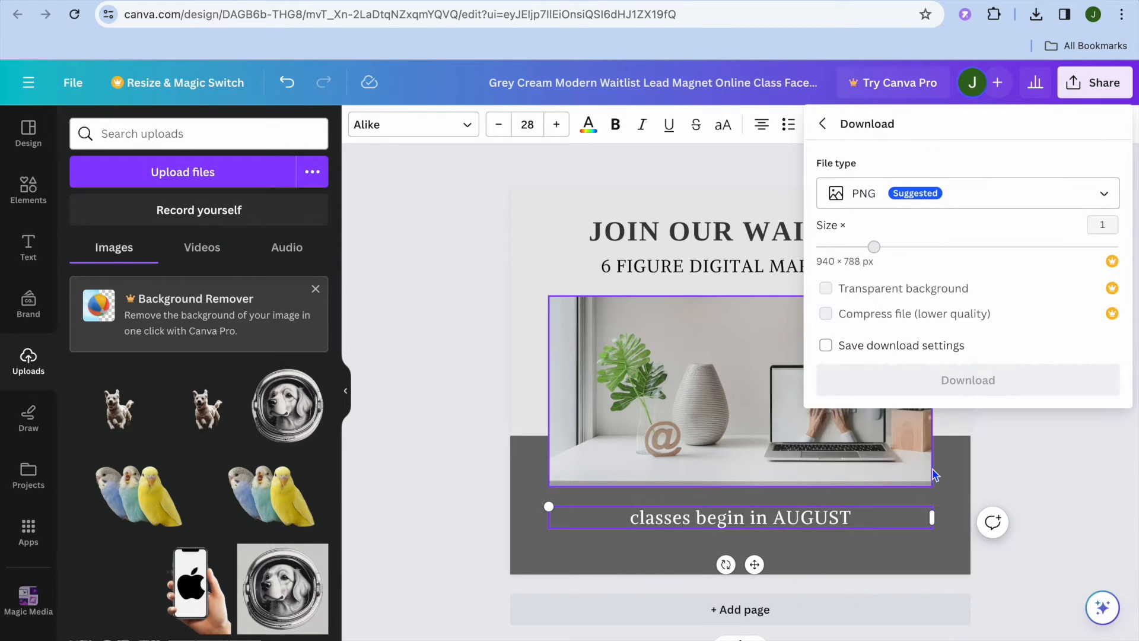
{"action": "left_click", "coordinate": [946, 384]}
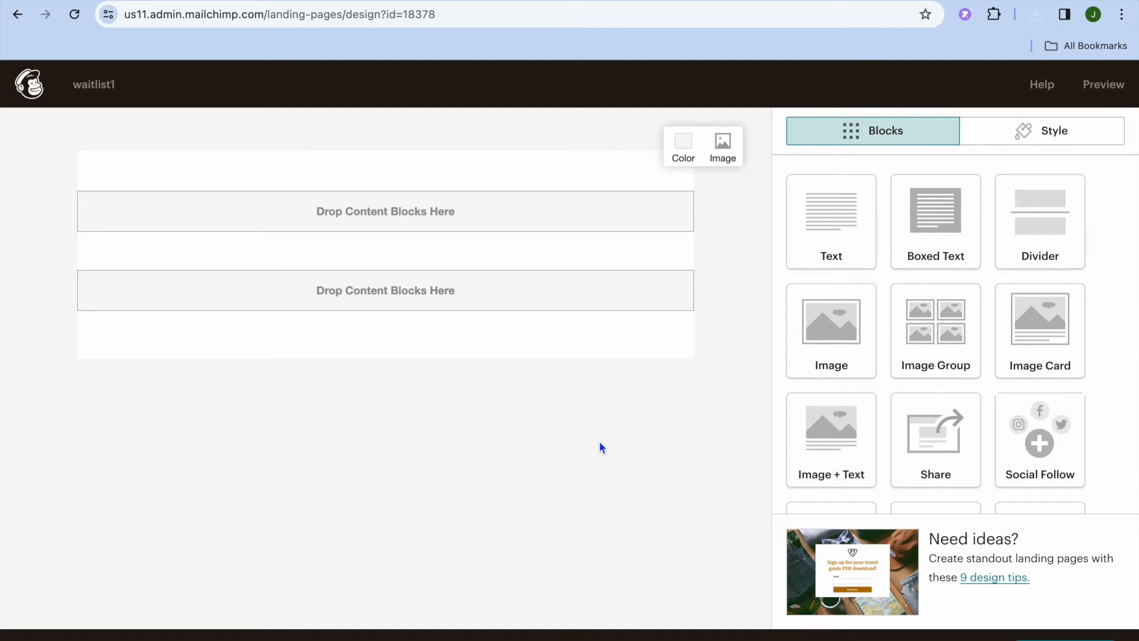
- In Mailchimp, add an Image block to the landing page, upload Grey Cream Modern Waitlist Lead Magnet Online Class Facebook Post.png into it and save the block
{"action": "left_click_drag", "start_coordinate": [835, 348], "coordinate": [347, 173]}
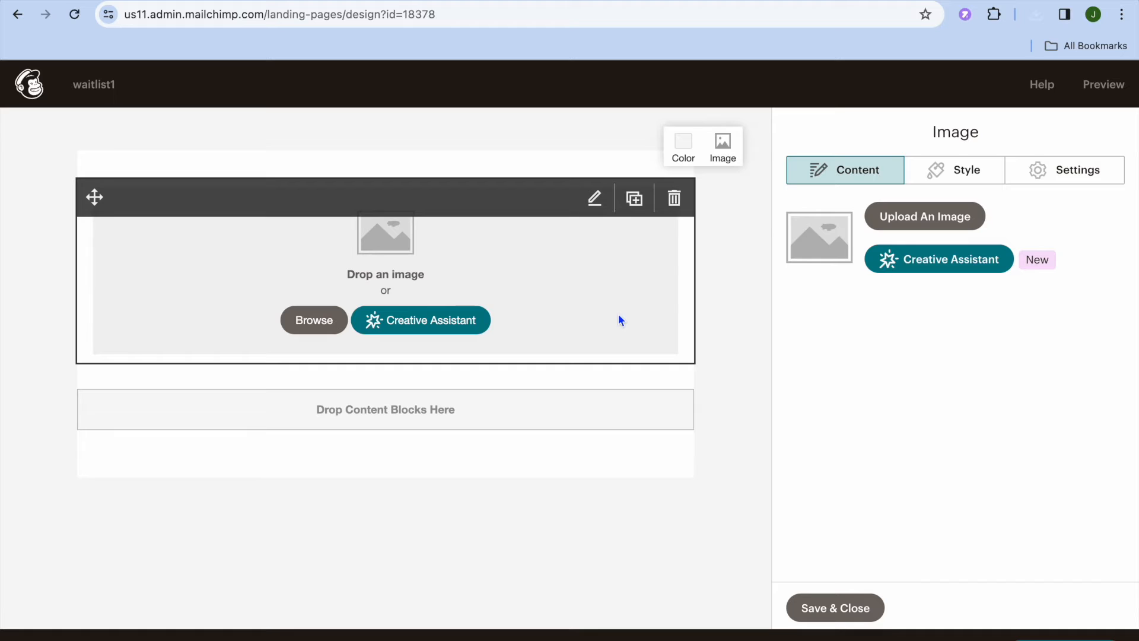
{"action": "left_click", "coordinate": [944, 217]}
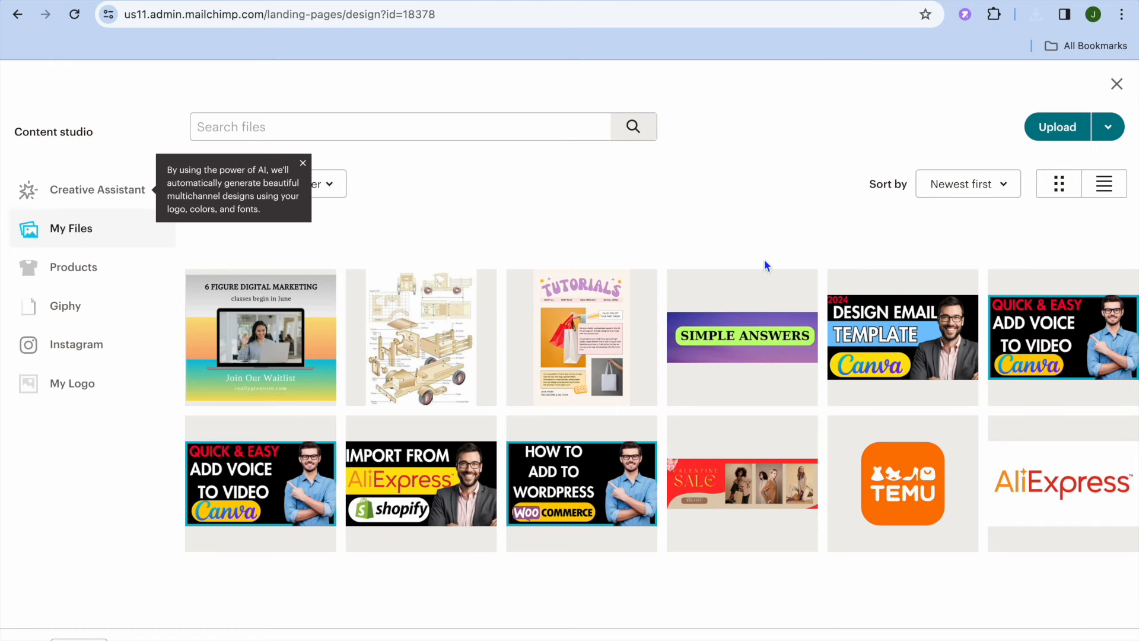
{"action": "left_click", "coordinate": [1062, 131]}
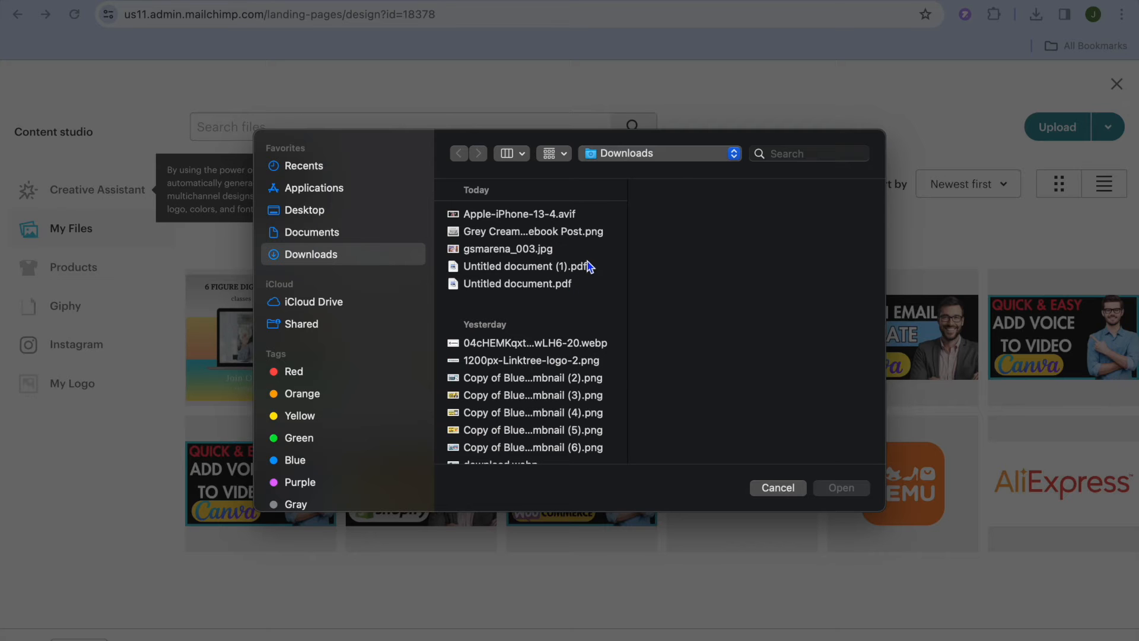
{"action": "left_click", "coordinate": [586, 234]}
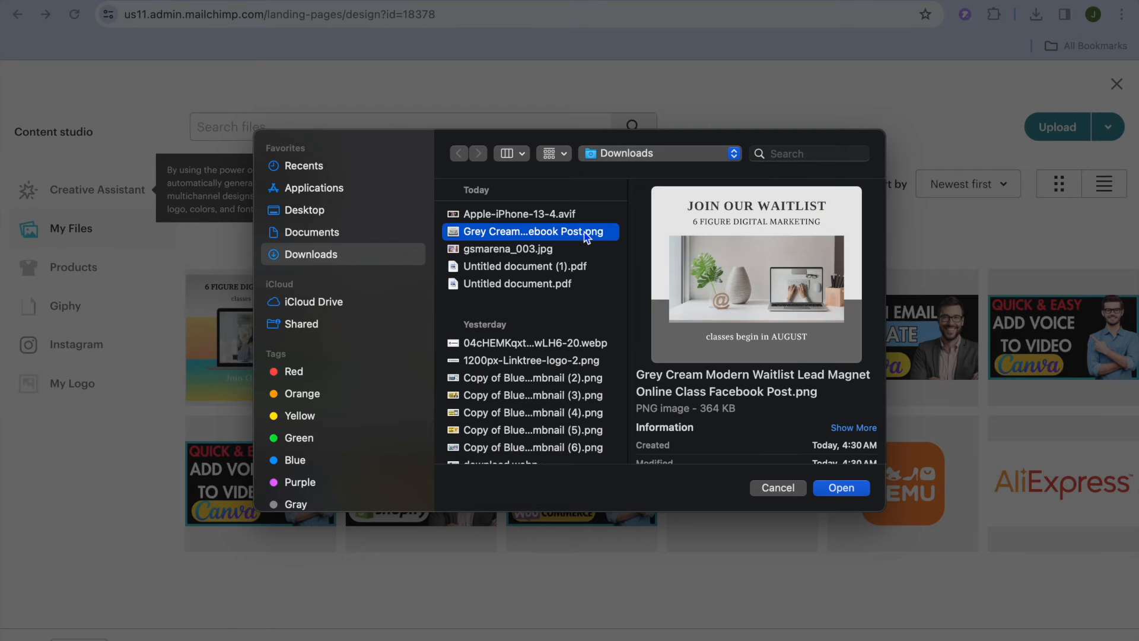
{"action": "left_click", "coordinate": [840, 488]}
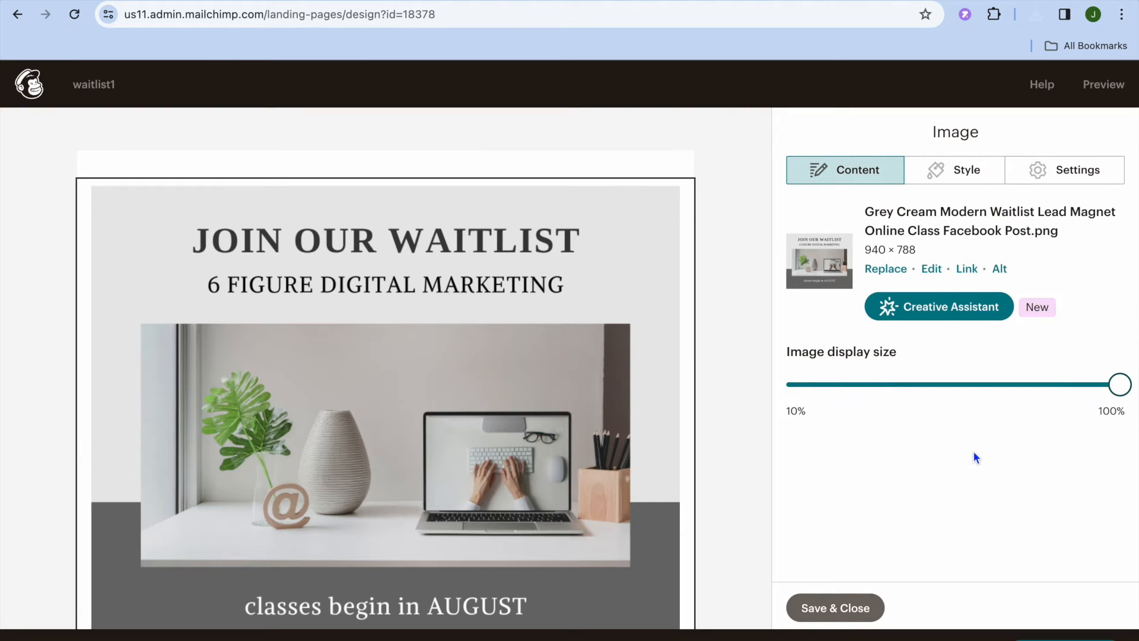
{"action": "scroll", "coordinate": [661, 509], "scroll_direction": "down", "scroll_amount": 5}
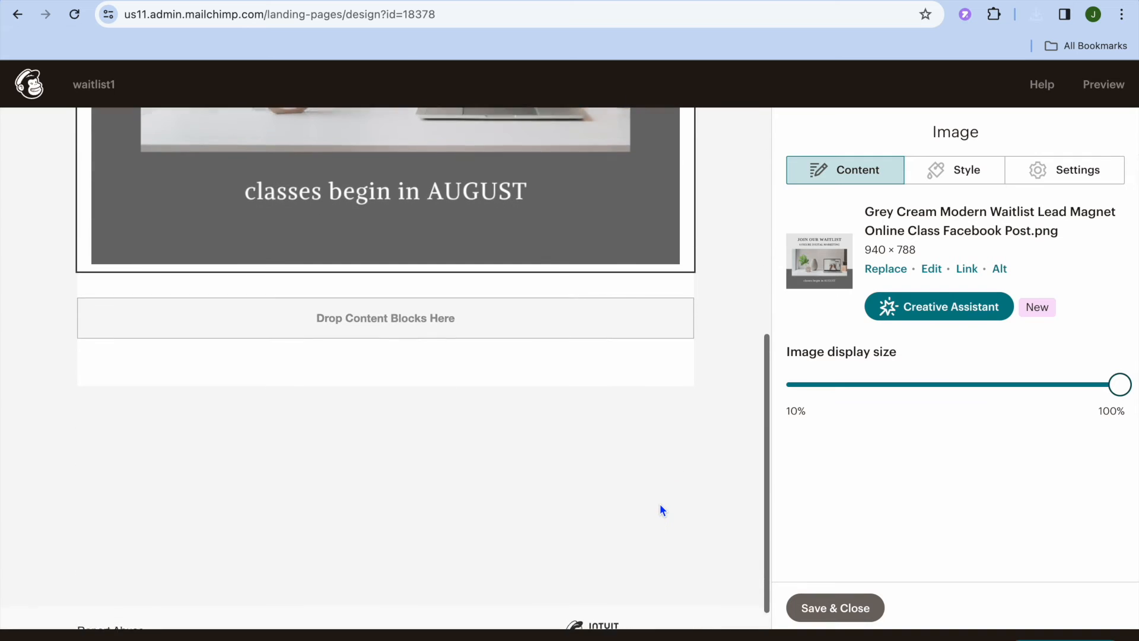
{"action": "scroll", "coordinate": [659, 509], "scroll_direction": "up", "scroll_amount": 1}
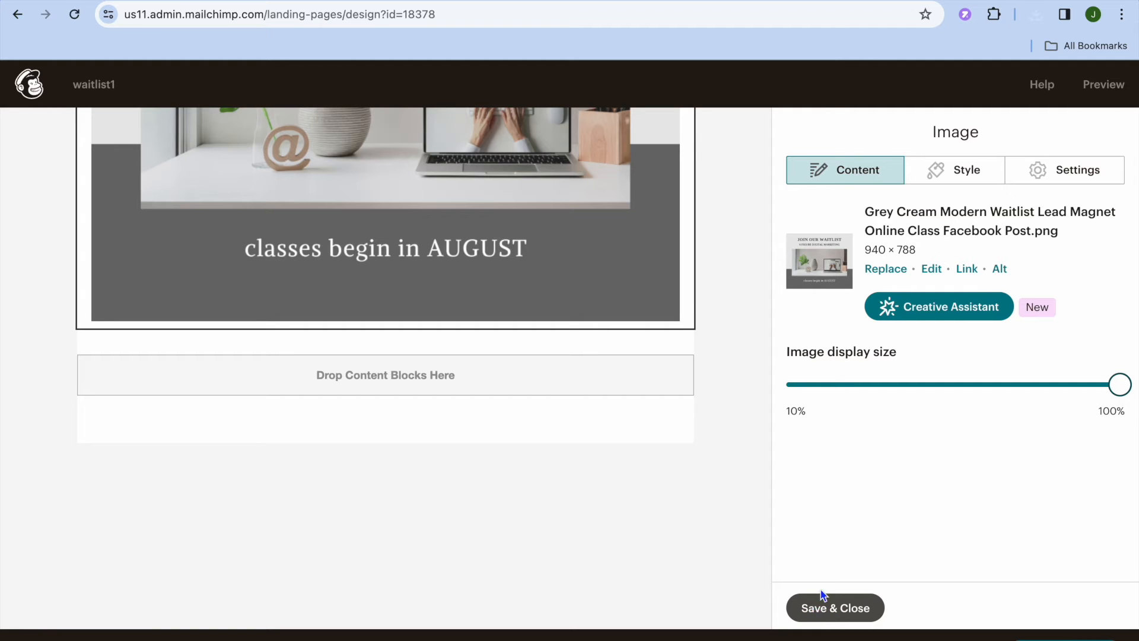
{"action": "left_click", "coordinate": [824, 610]}
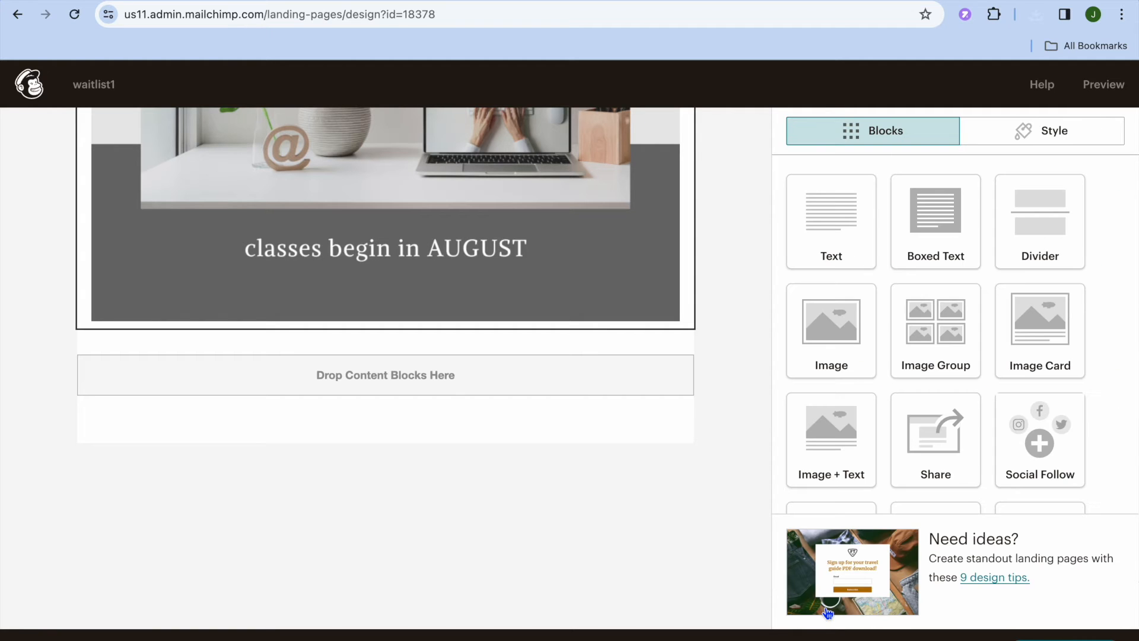
- Add a Signup Form block above the waitlist image on the landing page
{"action": "scroll", "coordinate": [907, 421], "scroll_direction": "down", "scroll_amount": 4}
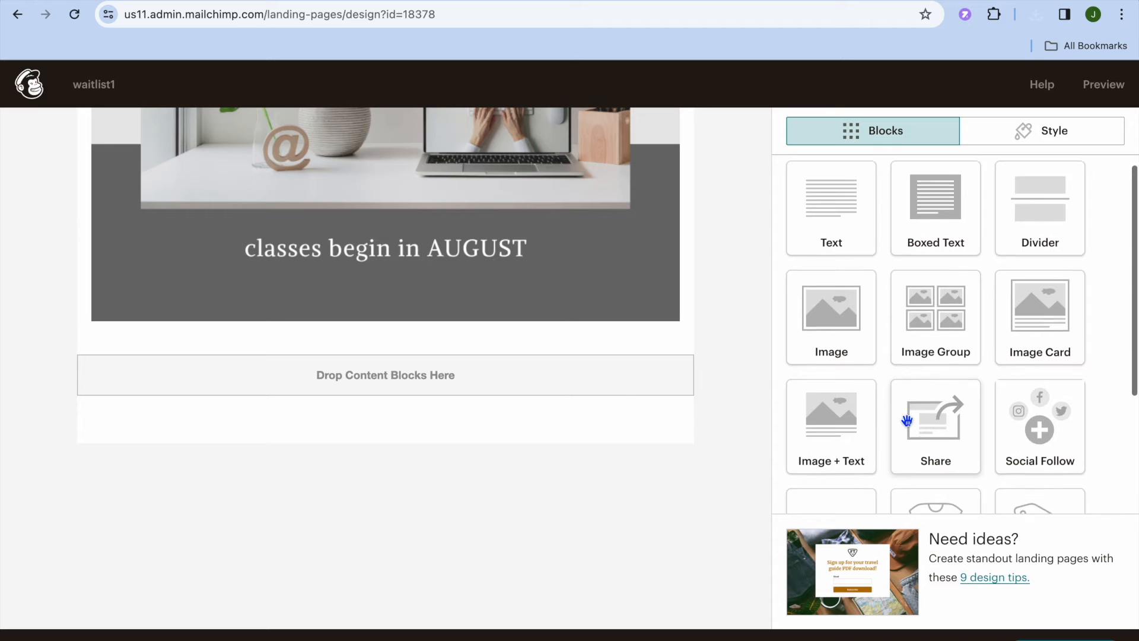
{"action": "scroll", "coordinate": [907, 421], "scroll_direction": "up", "scroll_amount": 1}
{"action": "scroll", "coordinate": [907, 421], "scroll_direction": "down", "scroll_amount": 1}
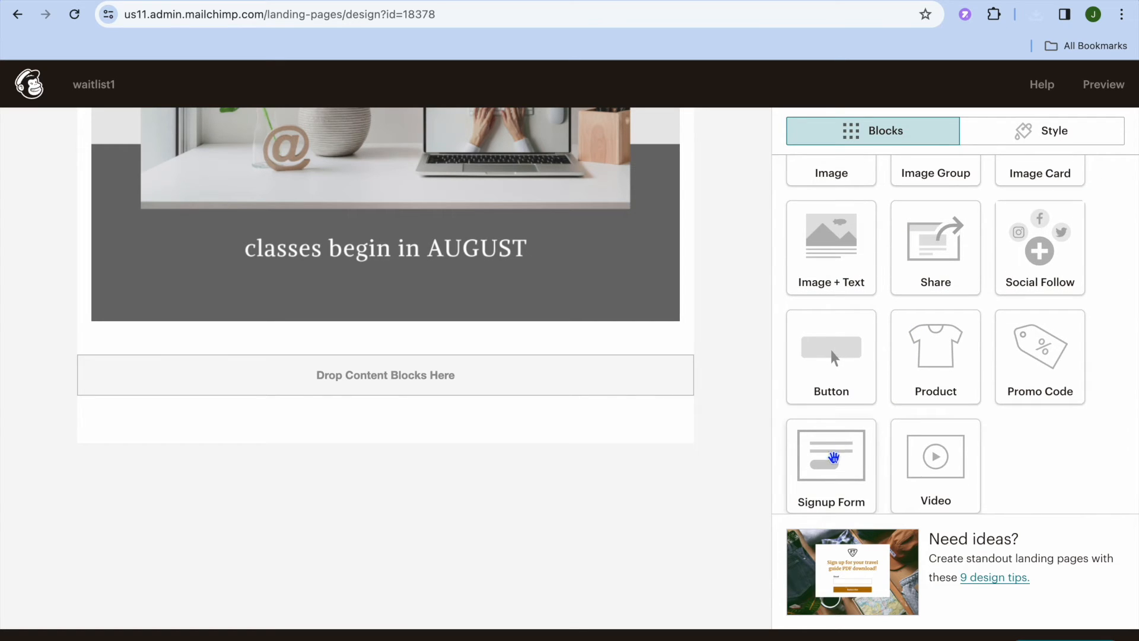
{"action": "left_click", "coordinate": [830, 462]}
{"action": "left_click_drag", "start_coordinate": [830, 462], "coordinate": [272, 333]}
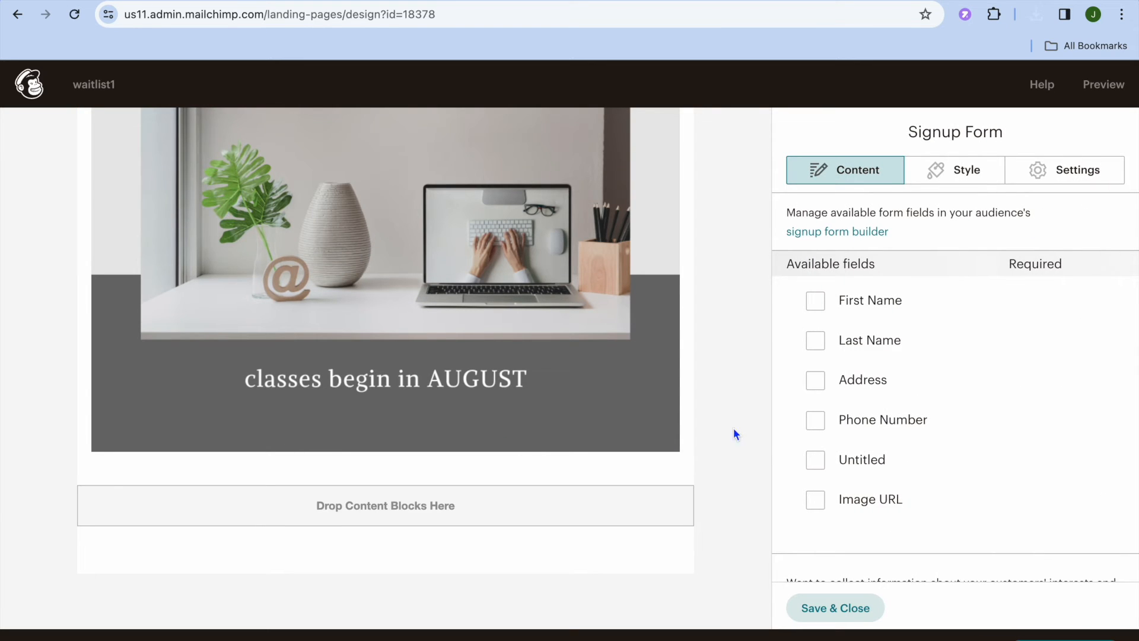
- Include the First Name and Last Name fields in the signup form
{"action": "scroll", "coordinate": [856, 355], "scroll_direction": "down", "scroll_amount": 3}
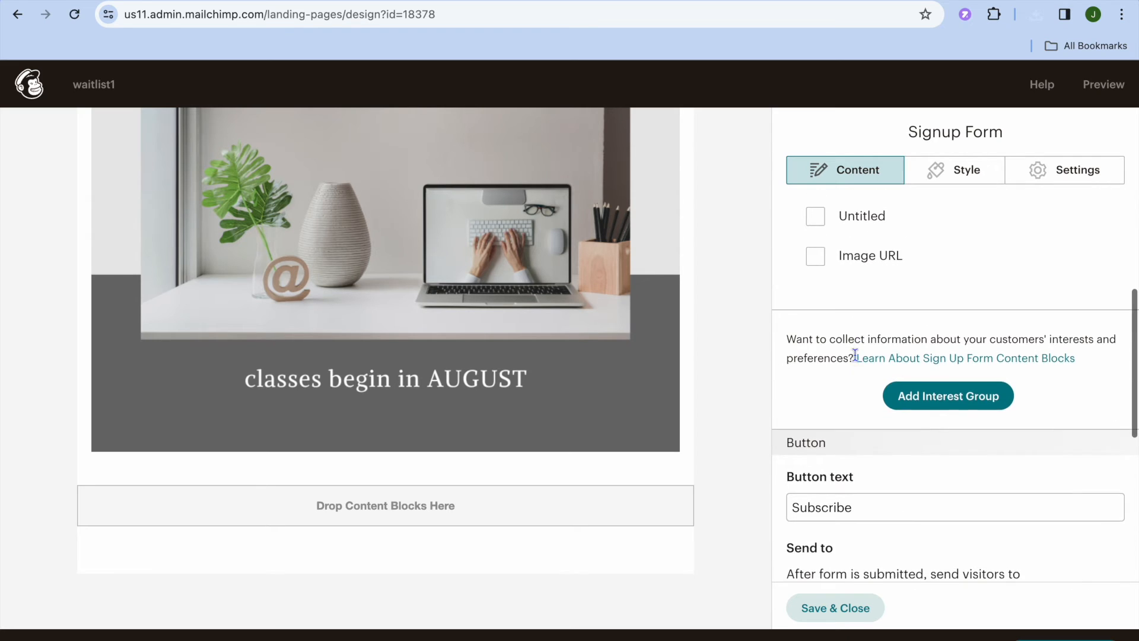
{"action": "scroll", "coordinate": [855, 355], "scroll_direction": "up", "scroll_amount": 3}
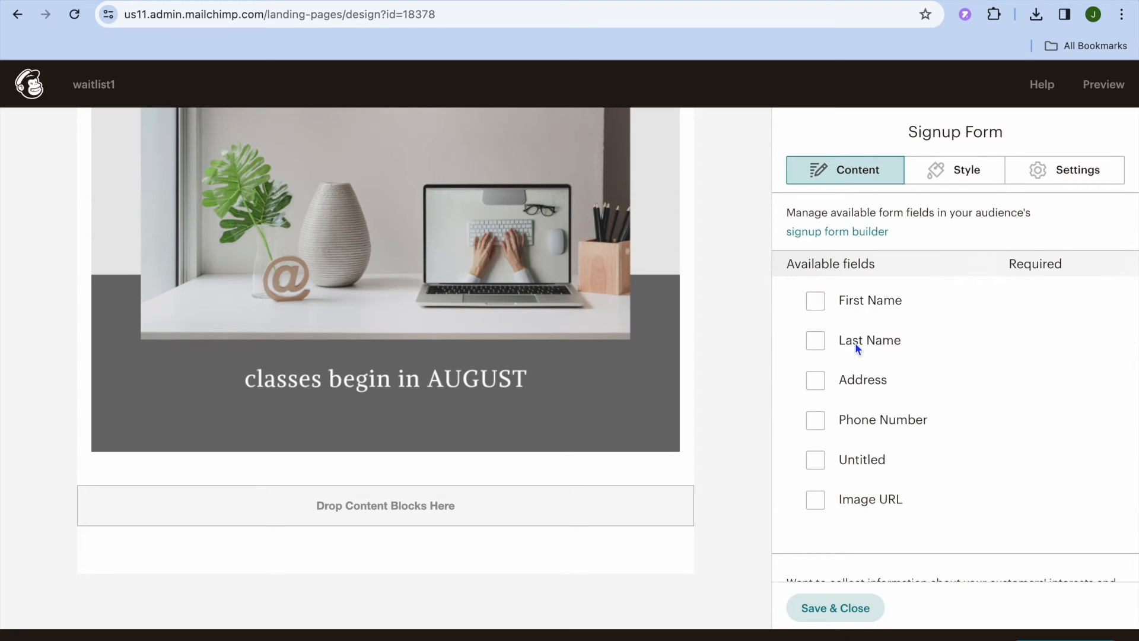
{"action": "left_click", "coordinate": [816, 302]}
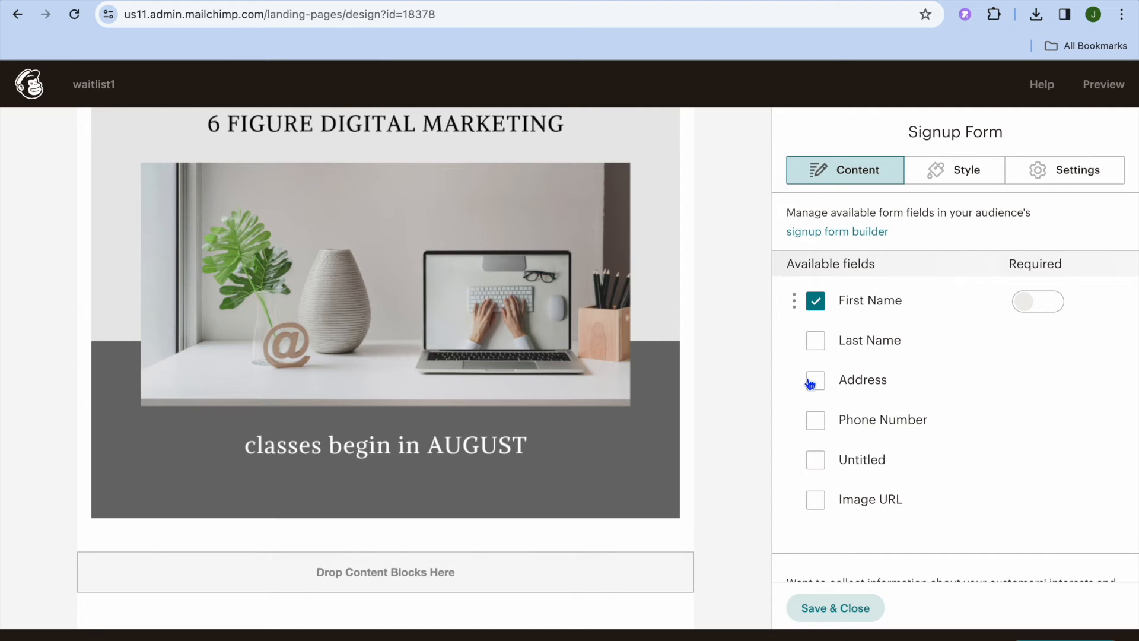
{"action": "left_click", "coordinate": [817, 343]}
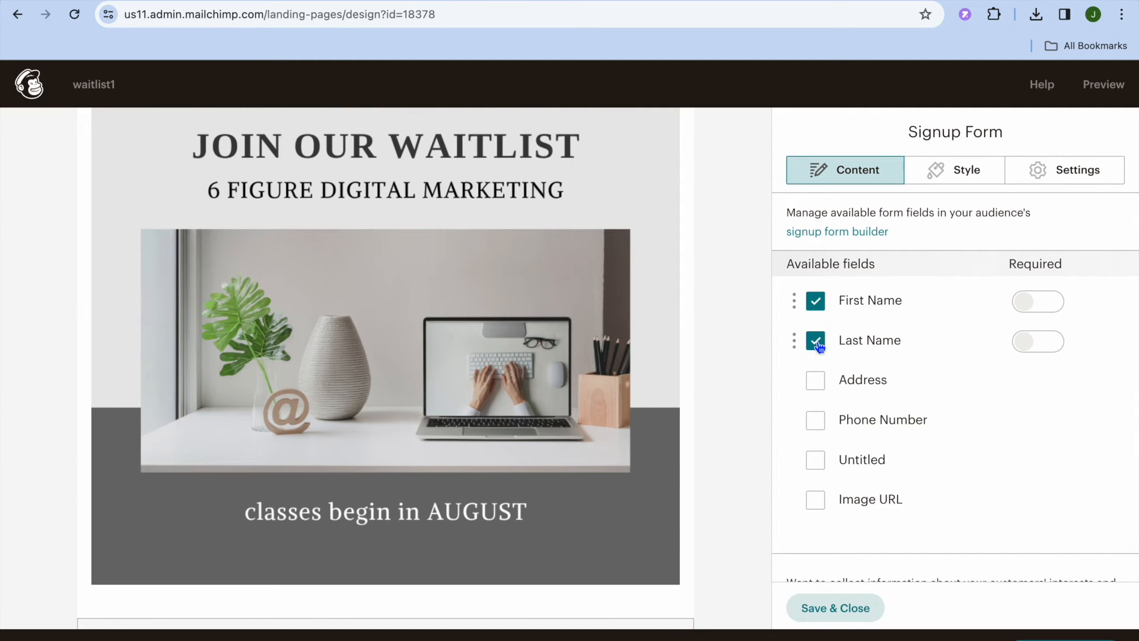
{"action": "scroll", "coordinate": [683, 432], "scroll_direction": "up", "scroll_amount": 5}
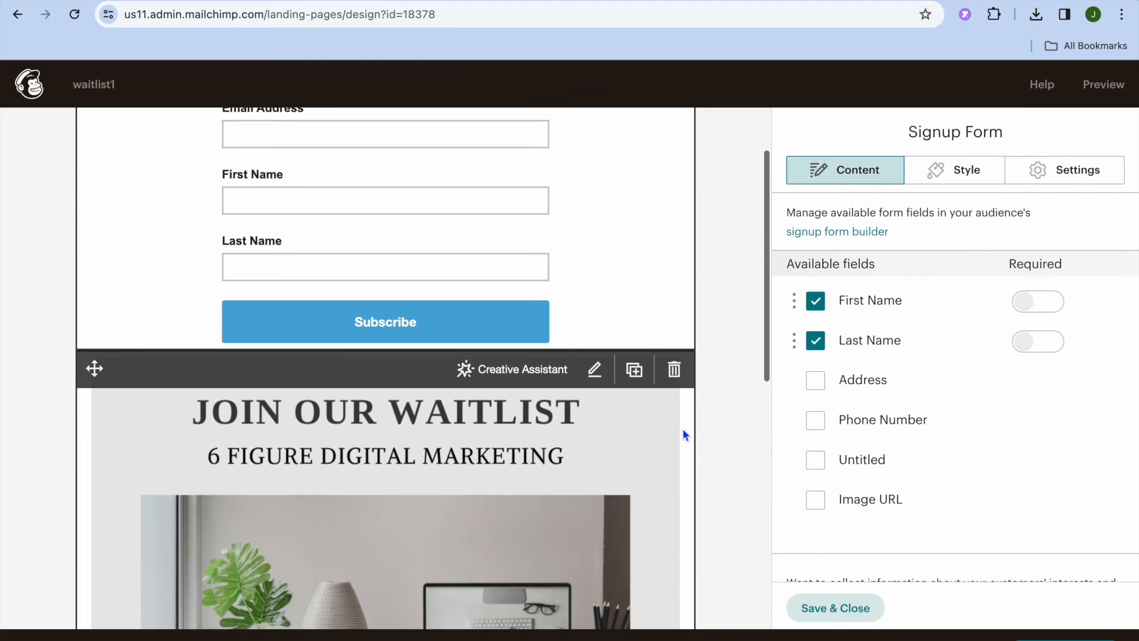
{"action": "scroll", "coordinate": [683, 429], "scroll_direction": "up", "scroll_amount": 1}
{"action": "scroll", "coordinate": [682, 428], "scroll_direction": "down", "scroll_amount": 1}
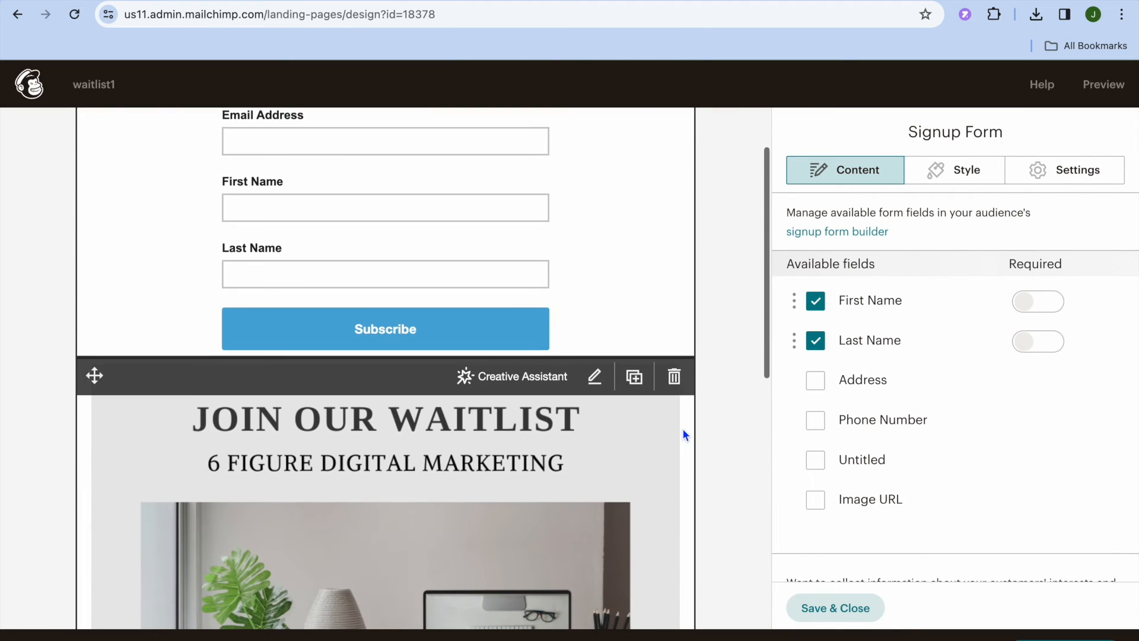
- Delete the signup form above the waitlist image and place a Signup Form block below the image instead
{"action": "left_click", "coordinate": [574, 199]}
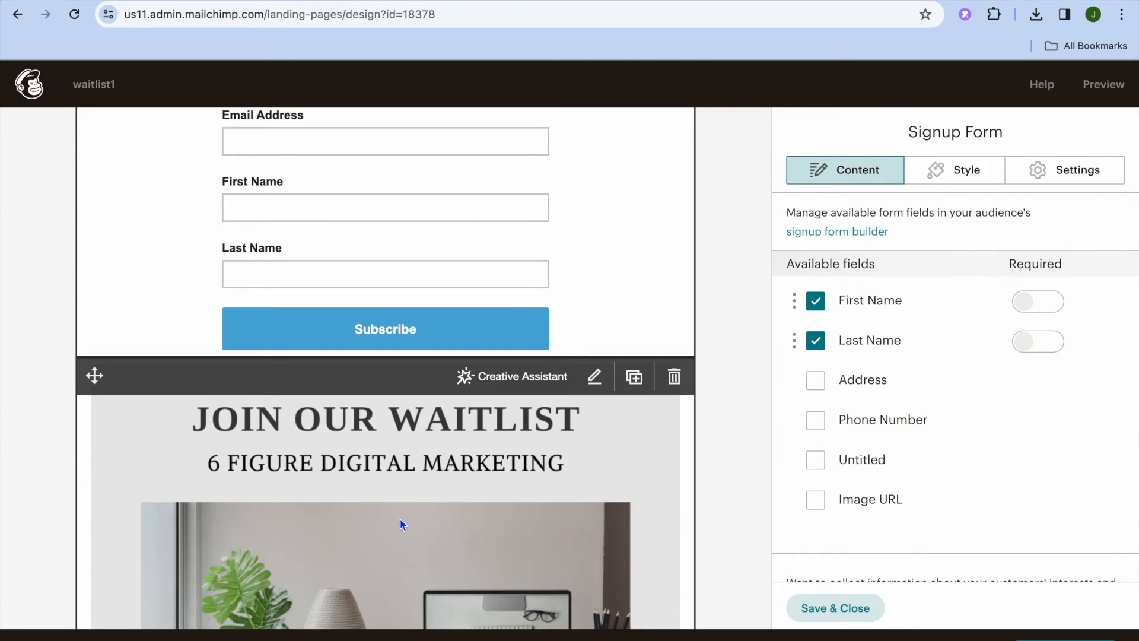
{"action": "left_click", "coordinate": [401, 122]}
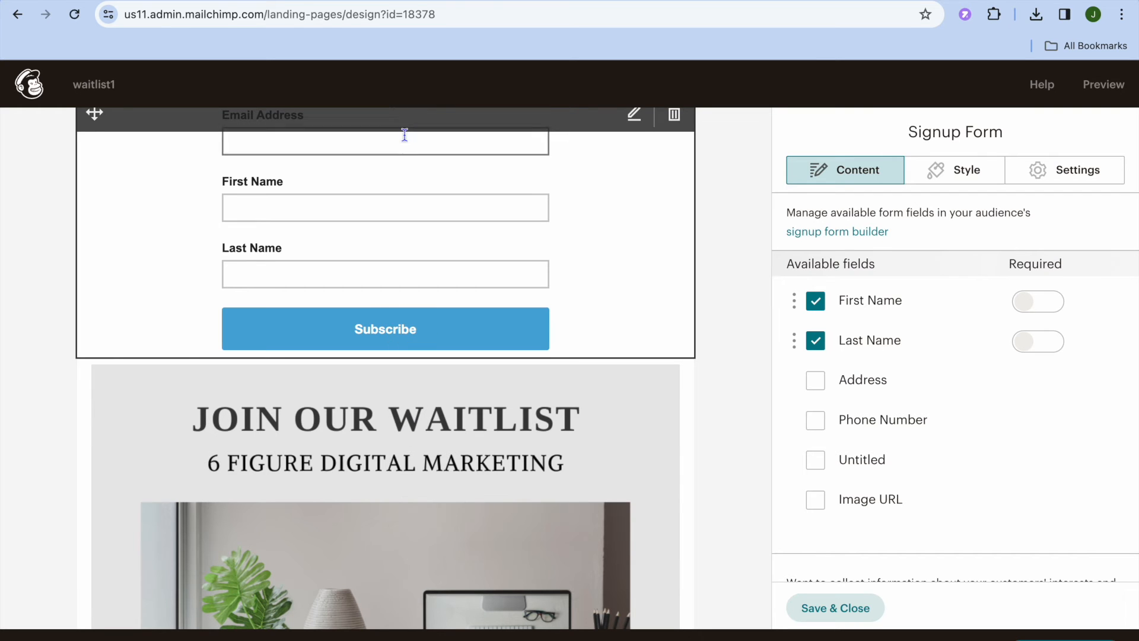
{"action": "left_click", "coordinate": [674, 116]}
{"action": "left_click", "coordinate": [385, 434]}
{"action": "scroll", "coordinate": [517, 362], "scroll_direction": "down", "scroll_amount": 5}
{"action": "scroll", "coordinate": [518, 362], "scroll_direction": "down", "scroll_amount": 5}
{"action": "scroll", "coordinate": [516, 358], "scroll_direction": "up", "scroll_amount": 3}
{"action": "left_click_drag", "start_coordinate": [835, 458], "coordinate": [348, 258]}
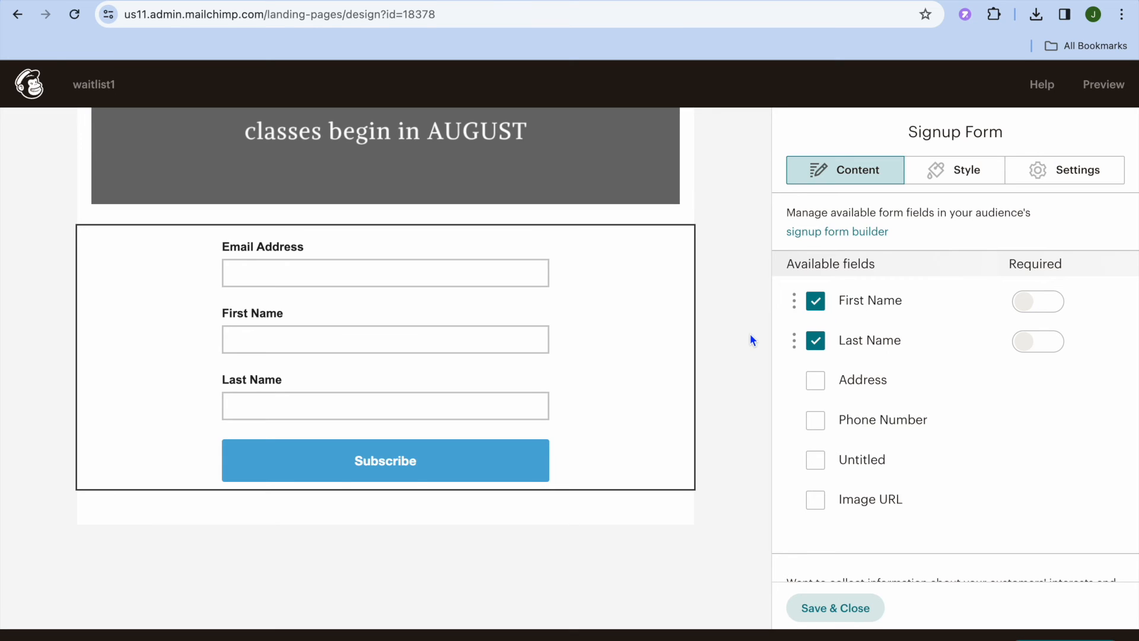
- Style the signup form's input fields with rounded corners at about a quarter of the available range
{"action": "left_click", "coordinate": [1033, 314]}
{"action": "left_click", "coordinate": [1034, 314]}
{"action": "left_click", "coordinate": [961, 172]}
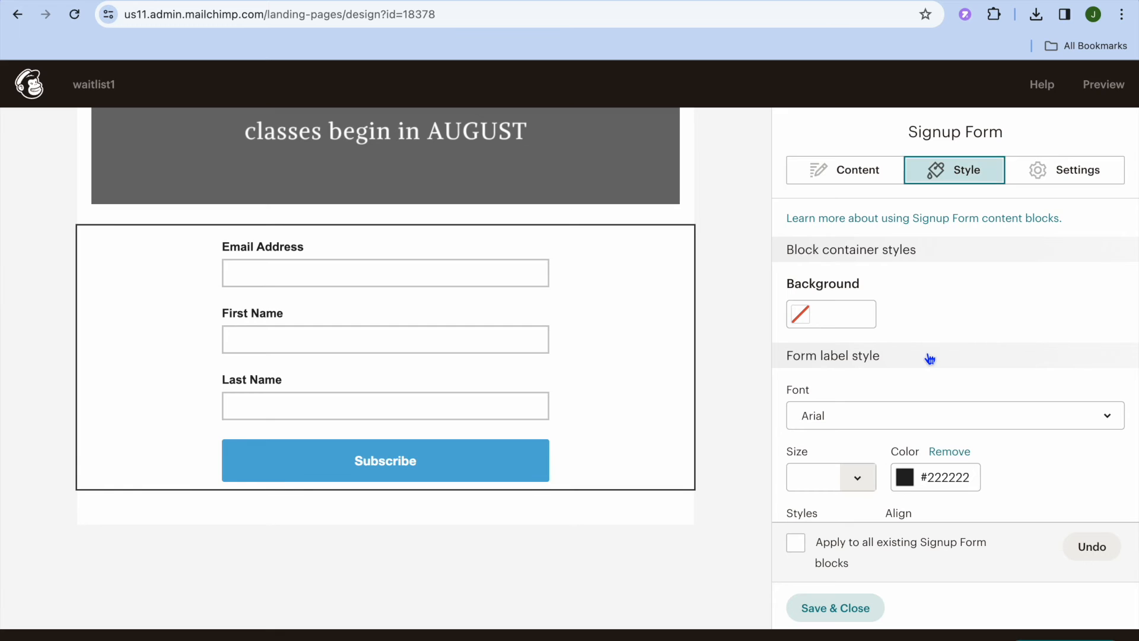
{"action": "scroll", "coordinate": [929, 358], "scroll_direction": "down", "scroll_amount": 5}
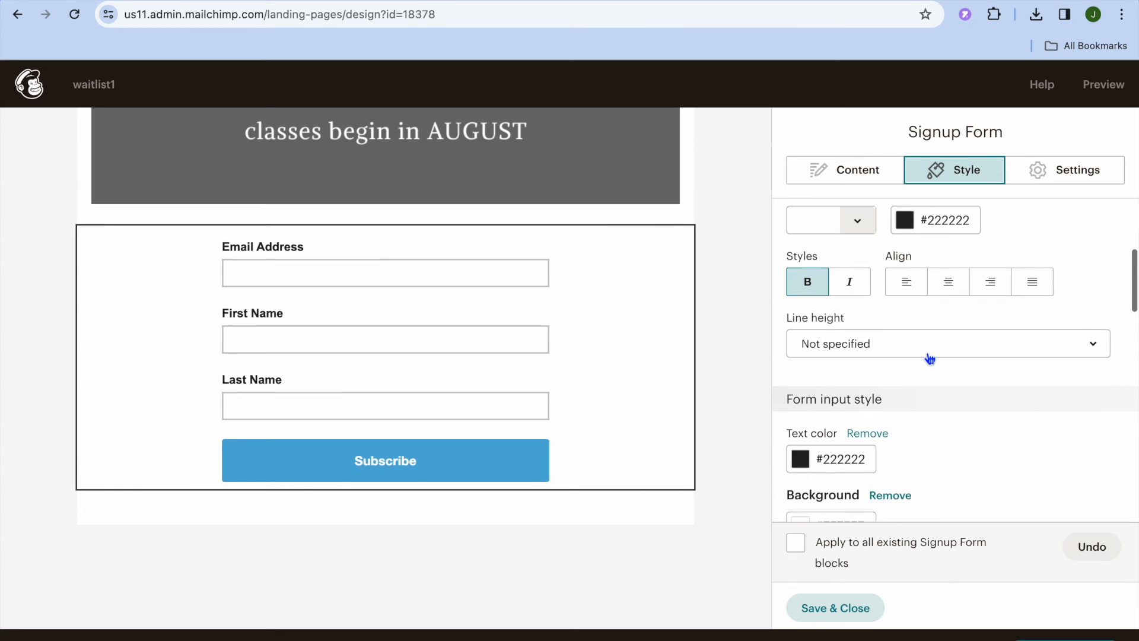
{"action": "scroll", "coordinate": [926, 354], "scroll_direction": "down", "scroll_amount": 5}
{"action": "left_click", "coordinate": [926, 352]}
{"action": "left_click_drag", "start_coordinate": [942, 350], "coordinate": [880, 355]}
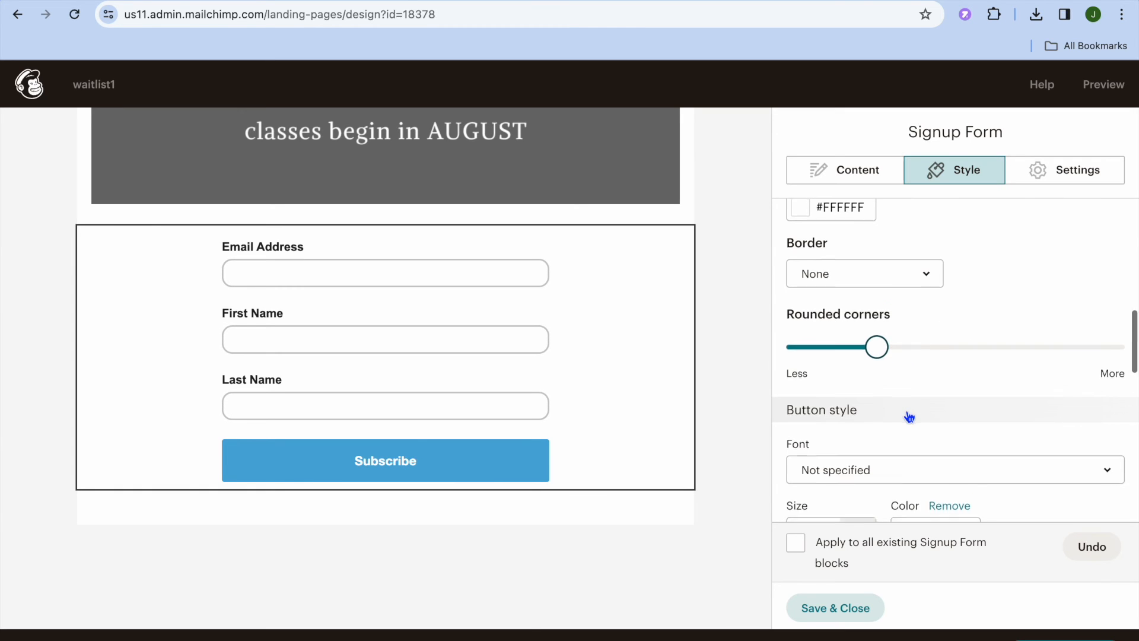
{"action": "scroll", "coordinate": [907, 416], "scroll_direction": "down", "scroll_amount": 4}
{"action": "scroll", "coordinate": [907, 415], "scroll_direction": "up", "scroll_amount": 3}
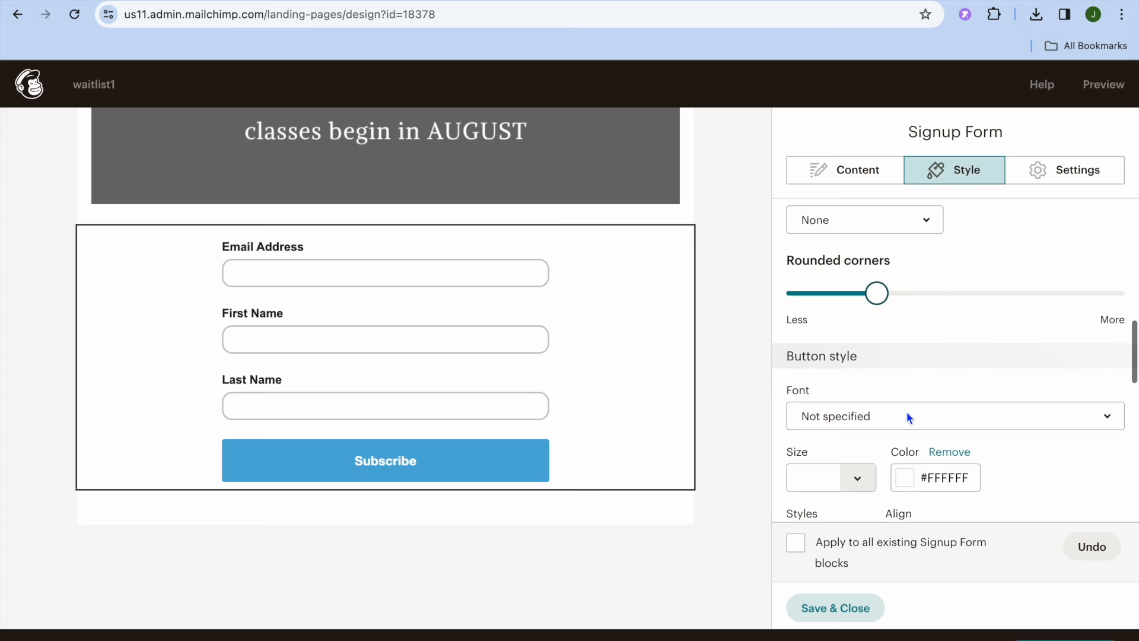
{"action": "scroll", "coordinate": [745, 398], "scroll_direction": "up", "scroll_amount": 2}
- Preview the landing page in desktop view, checking the waitlist image and the signup form from top to bottom
{"action": "scroll", "coordinate": [745, 398], "scroll_direction": "up", "scroll_amount": 5}
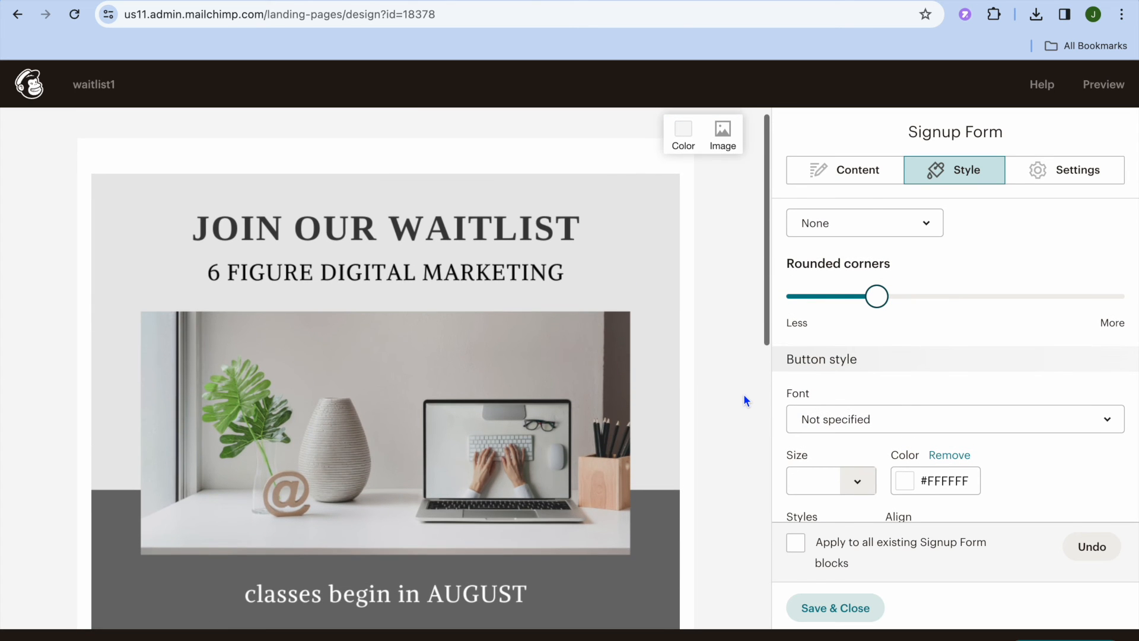
{"action": "scroll", "coordinate": [744, 396], "scroll_direction": "up", "scroll_amount": 1}
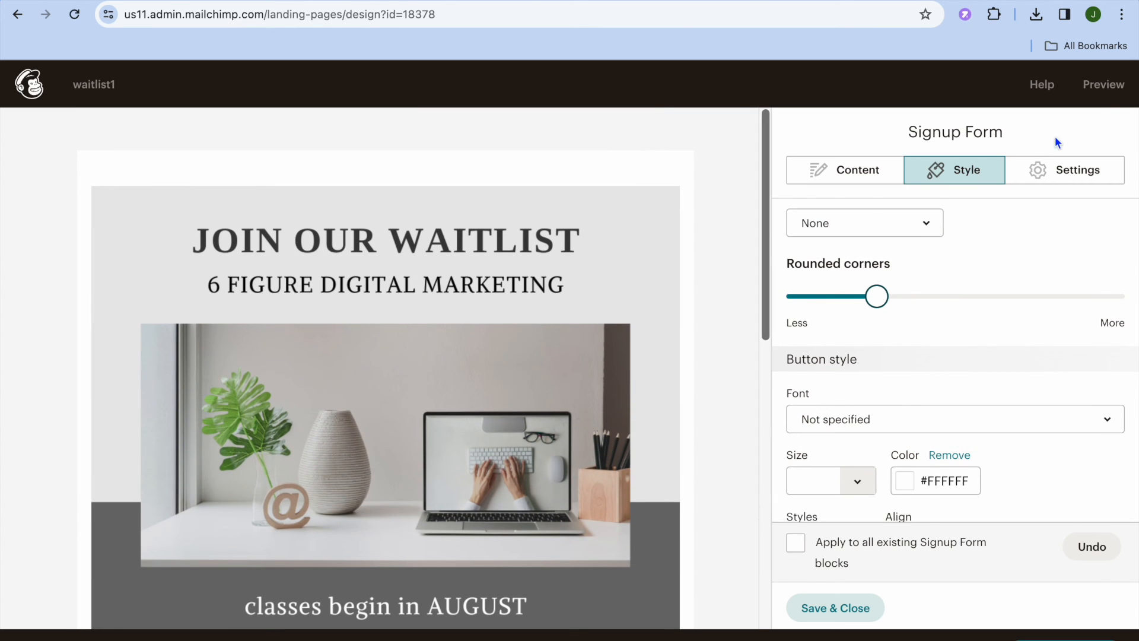
{"action": "left_click", "coordinate": [1105, 88]}
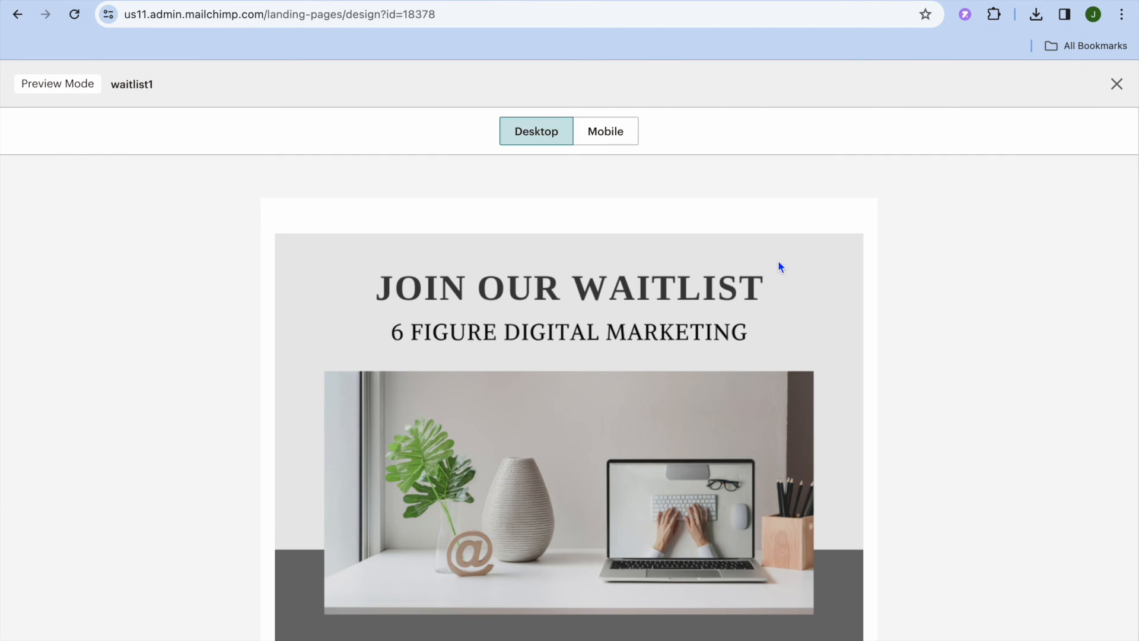
{"action": "scroll", "coordinate": [780, 266], "scroll_direction": "down", "scroll_amount": 8}
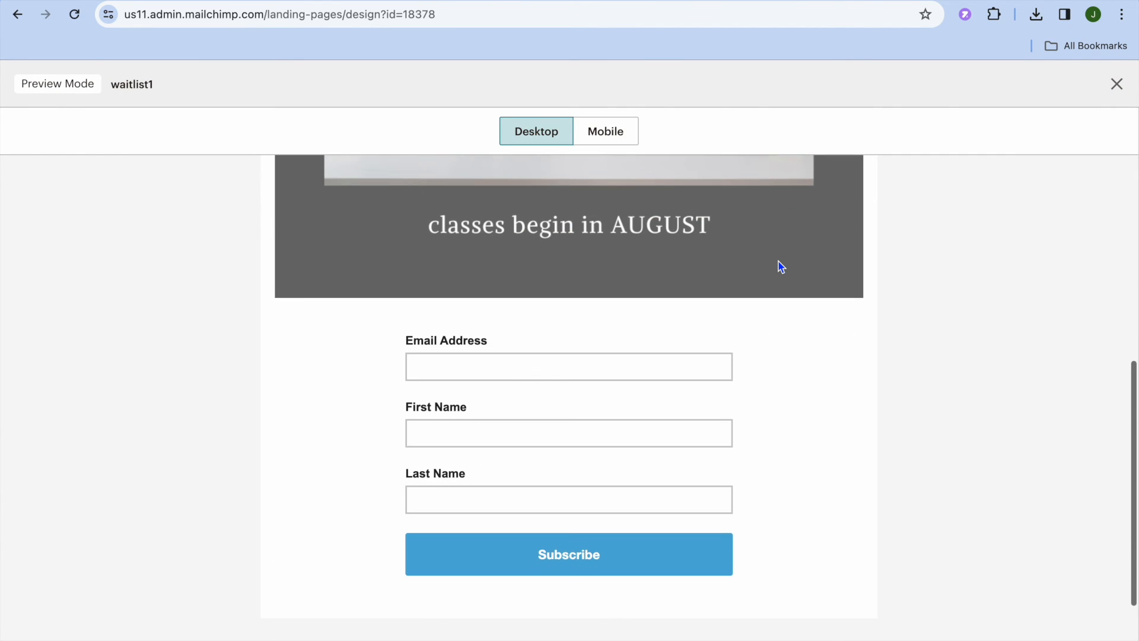
{"action": "scroll", "coordinate": [780, 266], "scroll_direction": "down", "scroll_amount": 3}
{"action": "scroll", "coordinate": [780, 267], "scroll_direction": "up", "scroll_amount": 10}
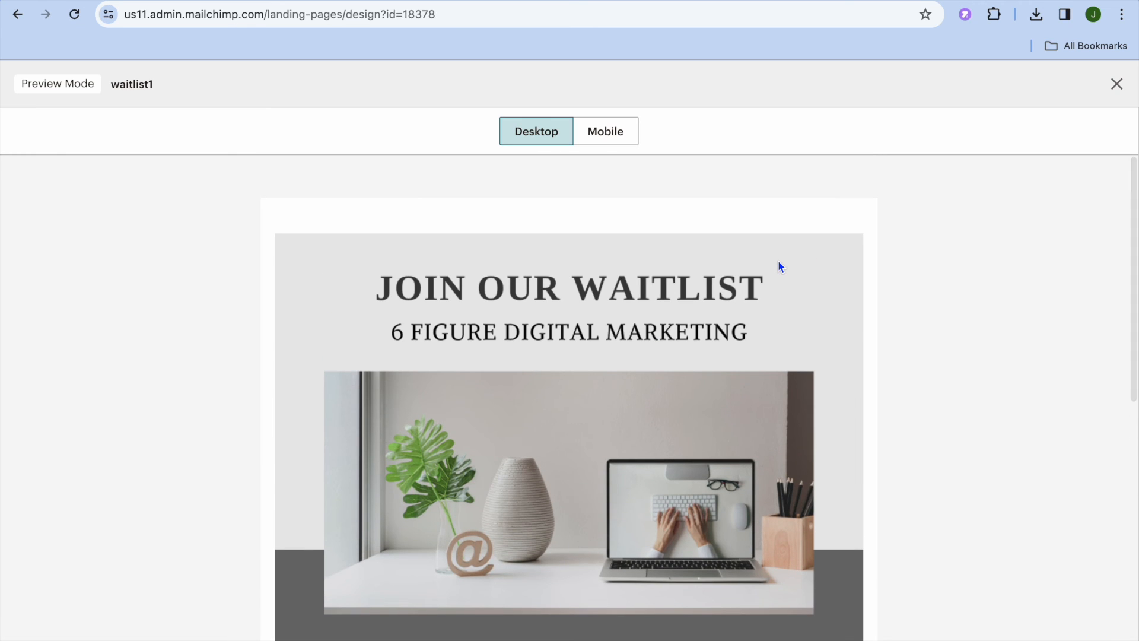
{"action": "scroll", "coordinate": [778, 264], "scroll_direction": "down", "scroll_amount": 1}
- Check the landing page in the mobile preview, then exit preview mode
{"action": "left_click", "coordinate": [610, 134]}
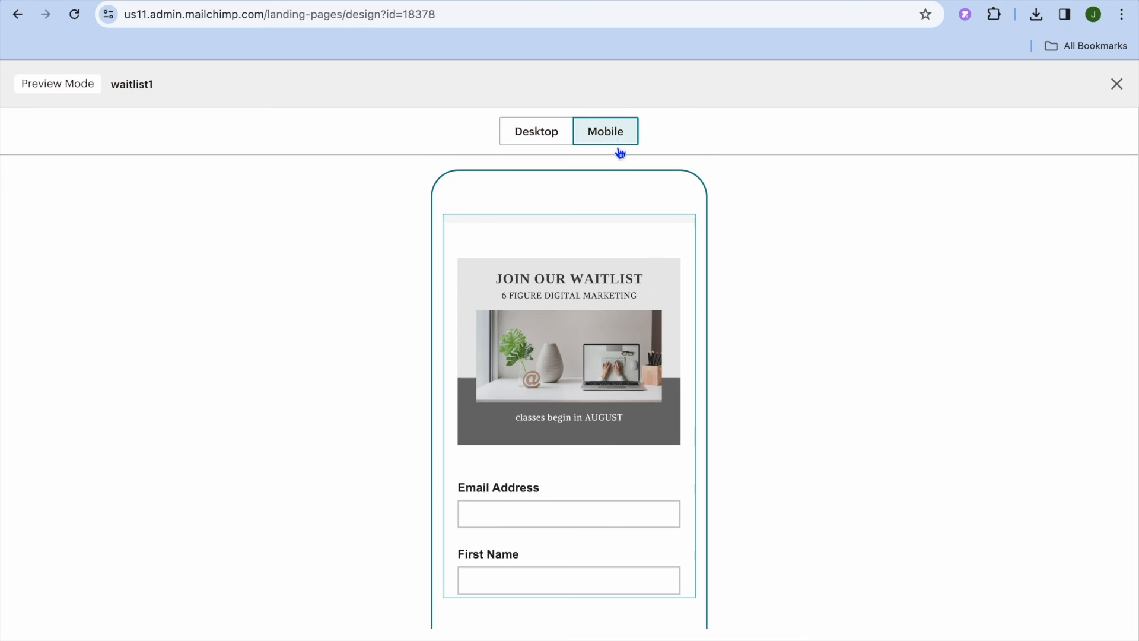
{"action": "scroll", "coordinate": [642, 270], "scroll_direction": "down", "scroll_amount": 5}
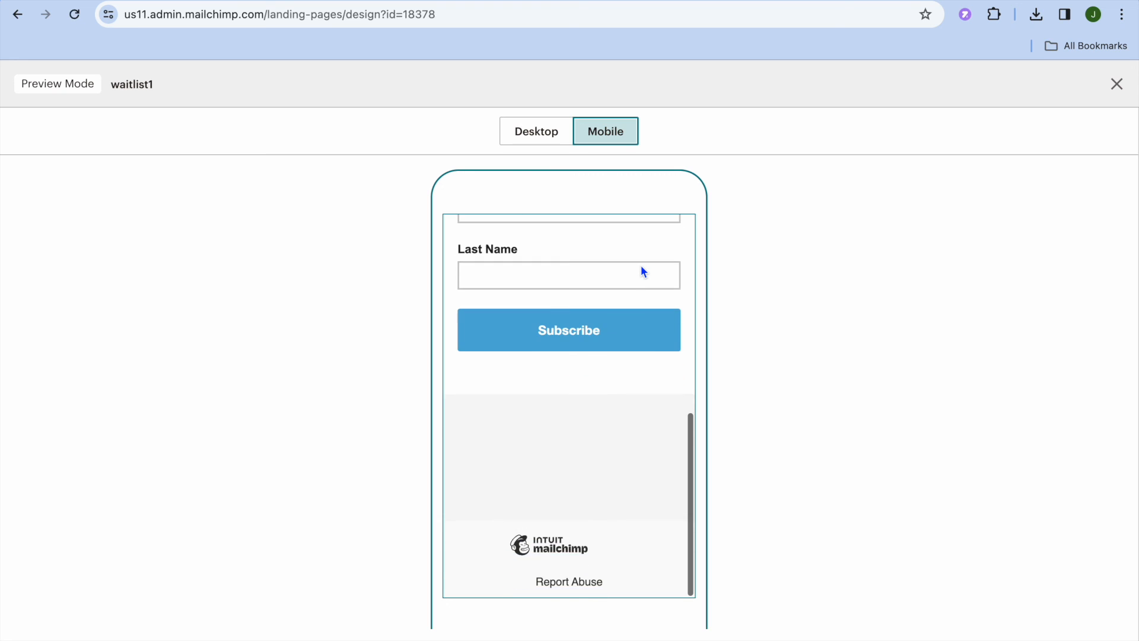
{"action": "scroll", "coordinate": [643, 270], "scroll_direction": "up", "scroll_amount": 6}
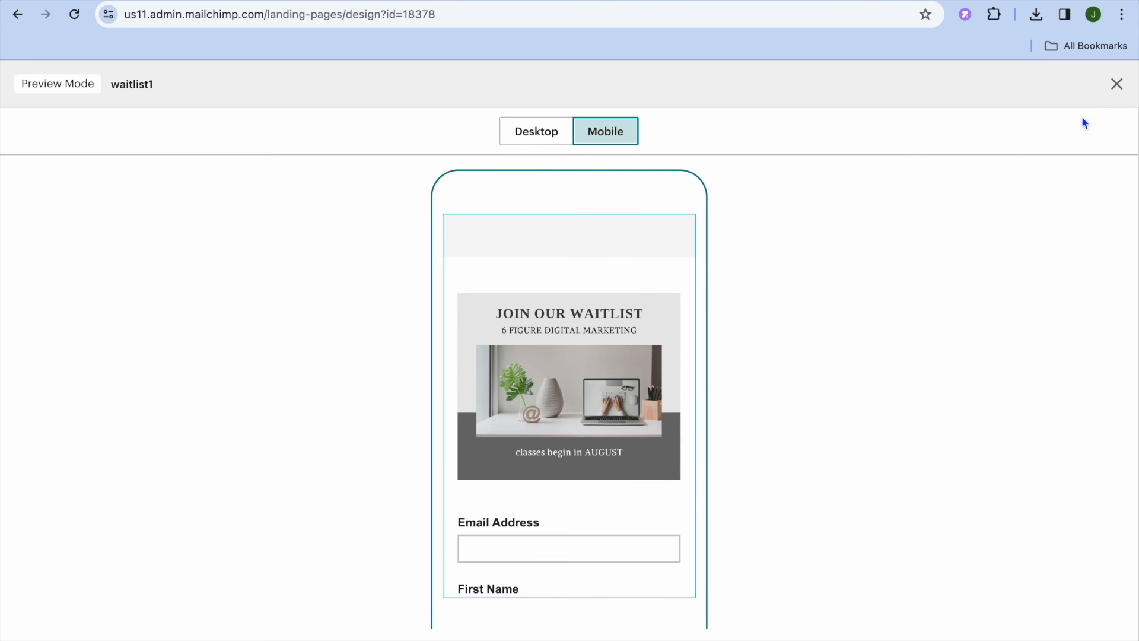
{"action": "left_click", "coordinate": [1116, 86]}
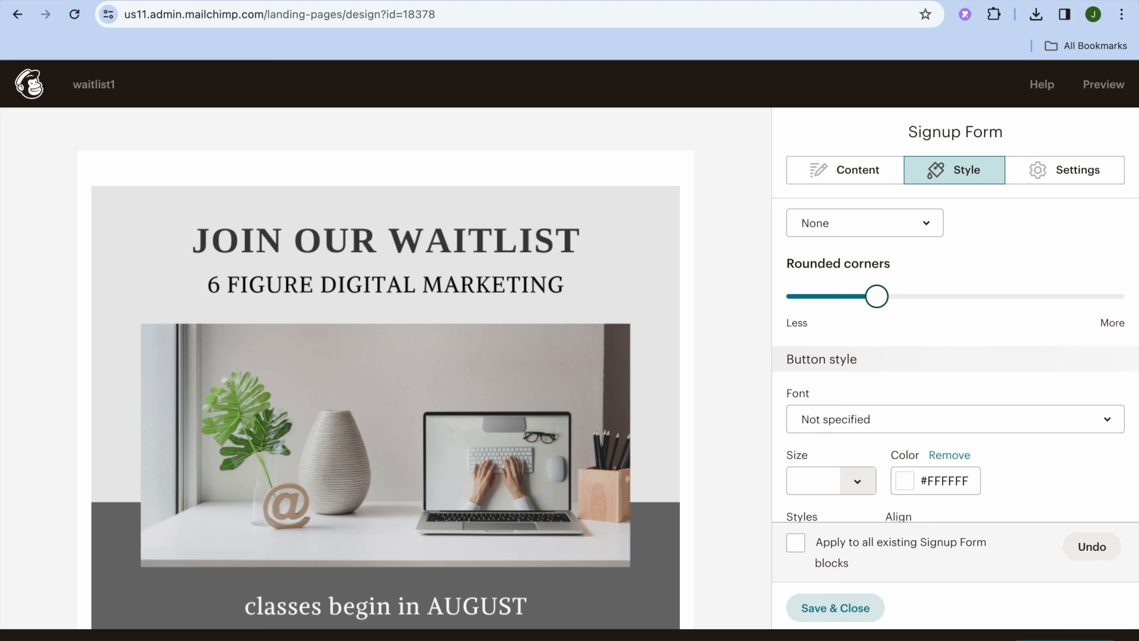
- Save and close the page design, then review the waitlist1 checklist for title, social preview, URL, audience and content before publishing
{"action": "left_click", "coordinate": [1074, 638]}
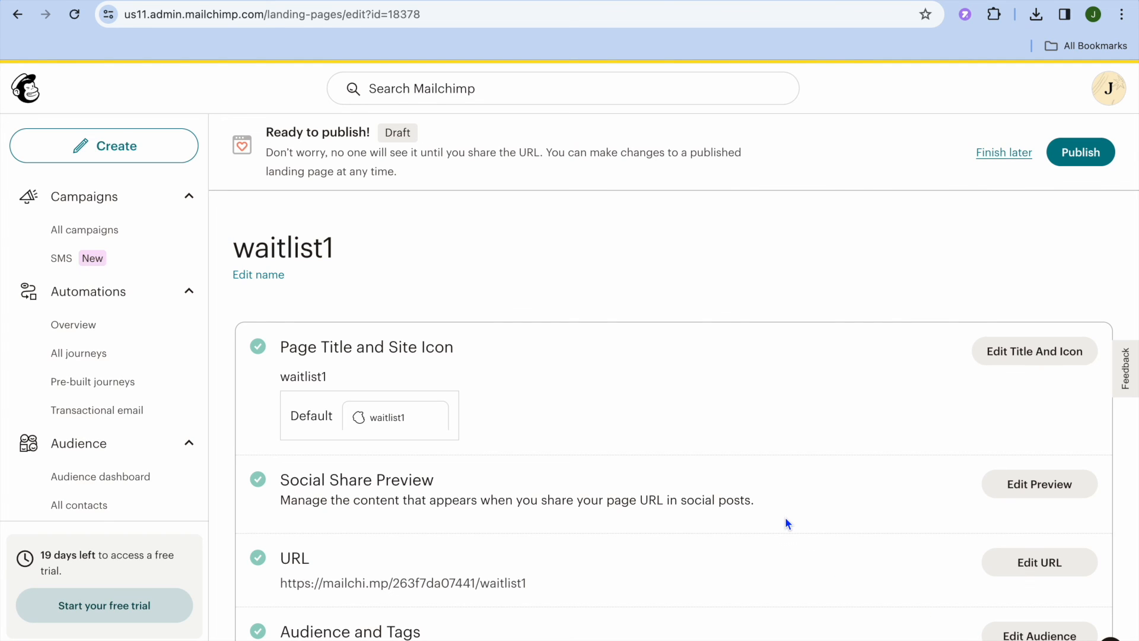
{"action": "scroll", "coordinate": [784, 523], "scroll_direction": "down", "scroll_amount": 5}
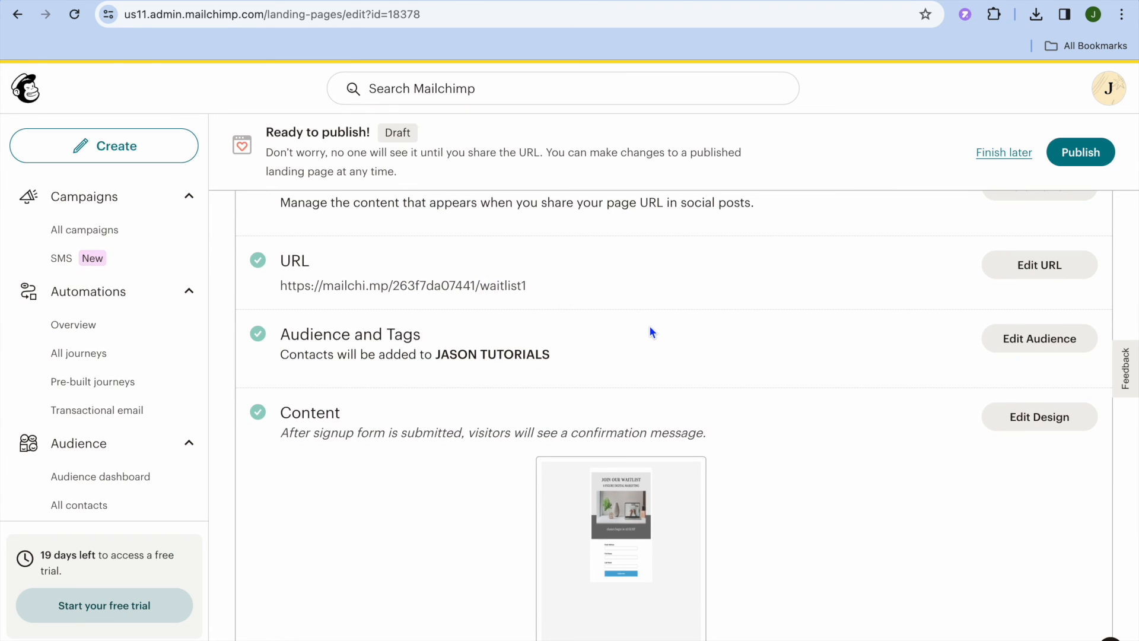
{"action": "scroll", "coordinate": [652, 332], "scroll_direction": "down", "scroll_amount": 5}
{"action": "scroll", "coordinate": [652, 332], "scroll_direction": "up", "scroll_amount": 5}
{"action": "scroll", "coordinate": [652, 331], "scroll_direction": "up", "scroll_amount": 4}
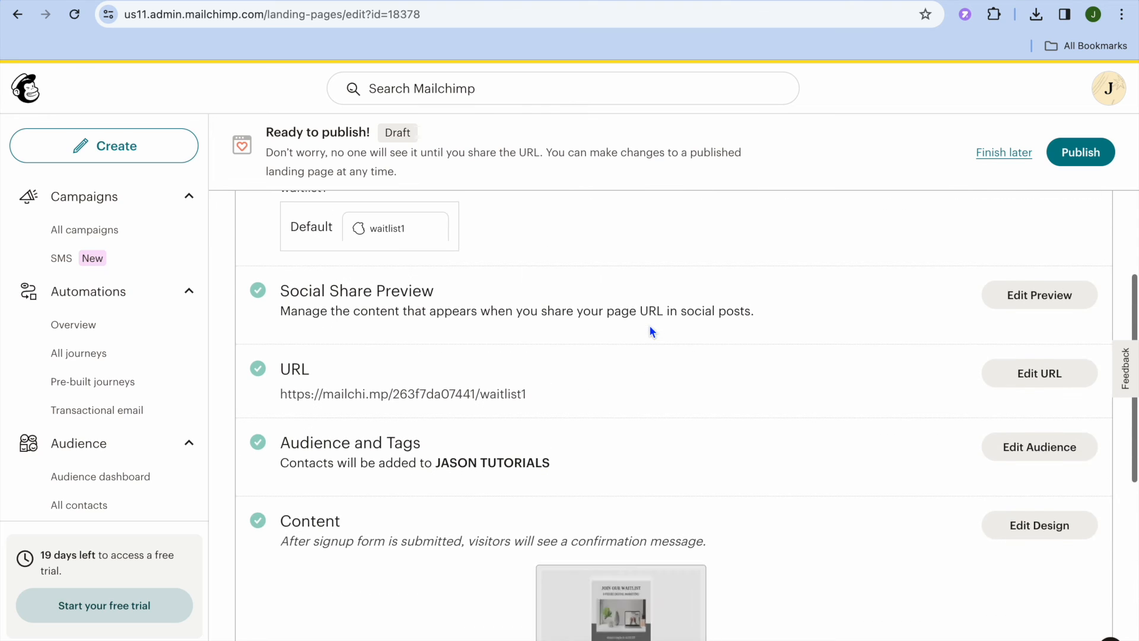